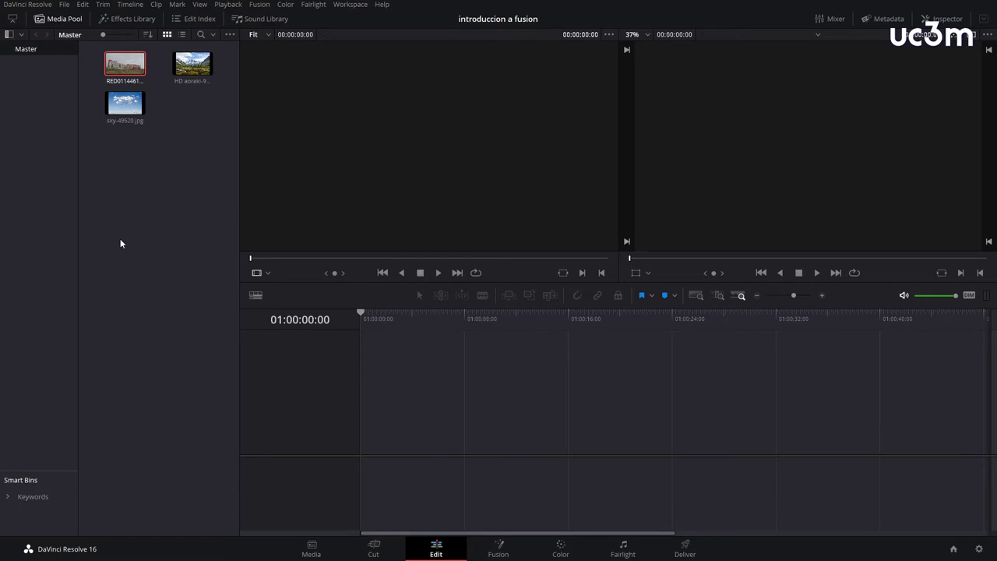
Place RED01144619.mov on Video 1 of a new Timeline 1 and scrub through it to preview
{"action": "double_click", "coordinate": [126, 76]}
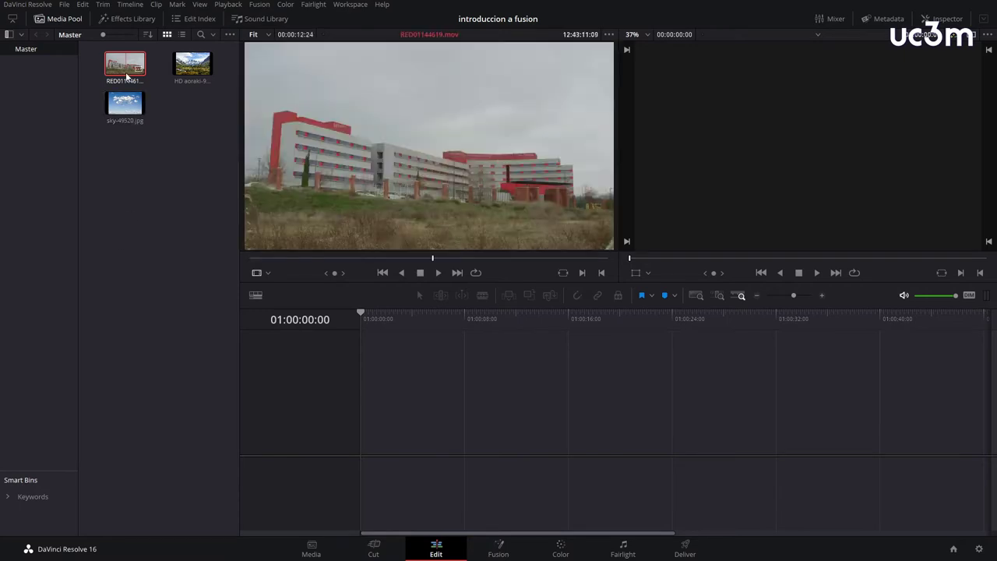
{"action": "left_click_drag", "start_coordinate": [127, 76], "coordinate": [392, 445]}
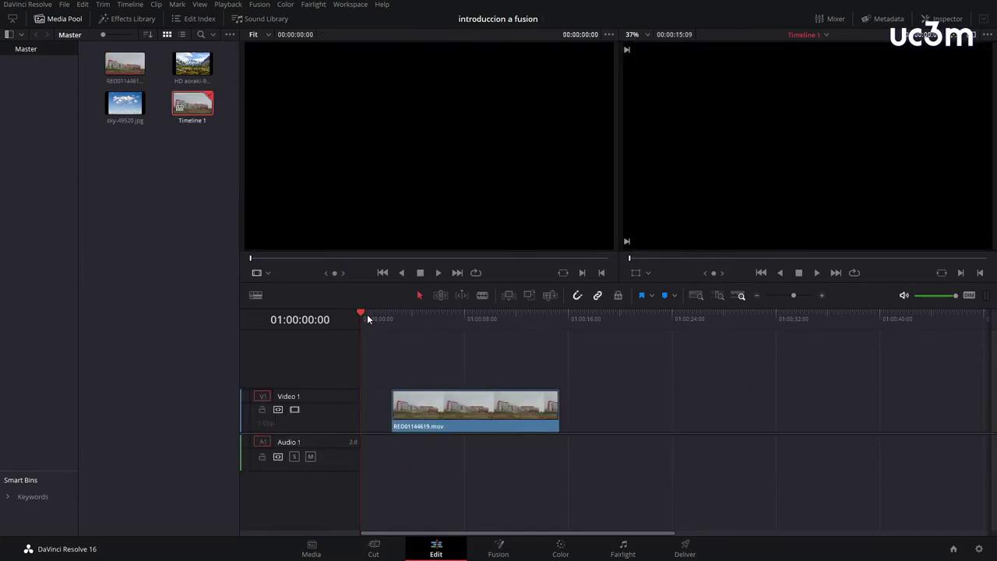
{"action": "left_click_drag", "start_coordinate": [367, 314], "coordinate": [472, 336]}
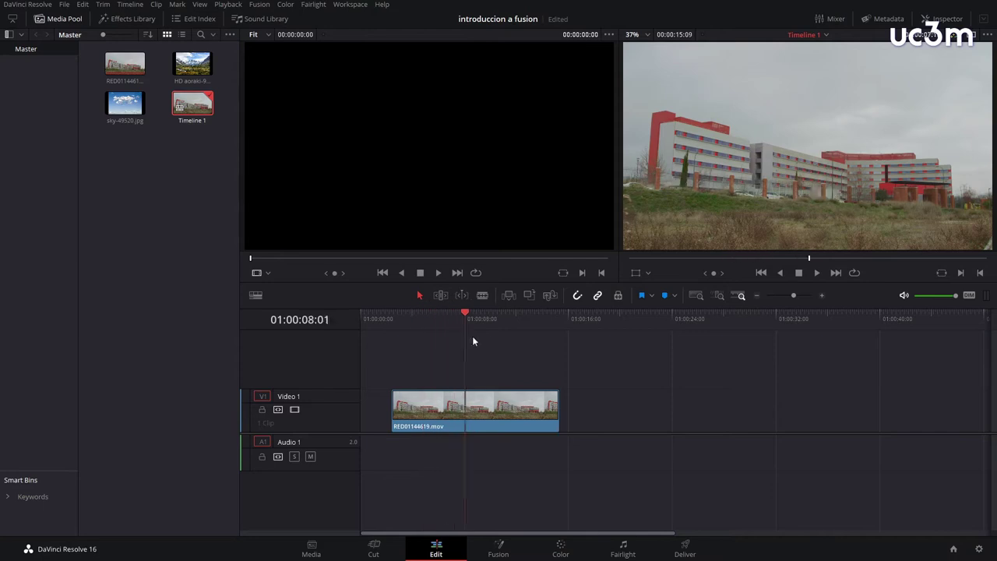
{"action": "left_click_drag", "start_coordinate": [473, 336], "coordinate": [422, 347]}
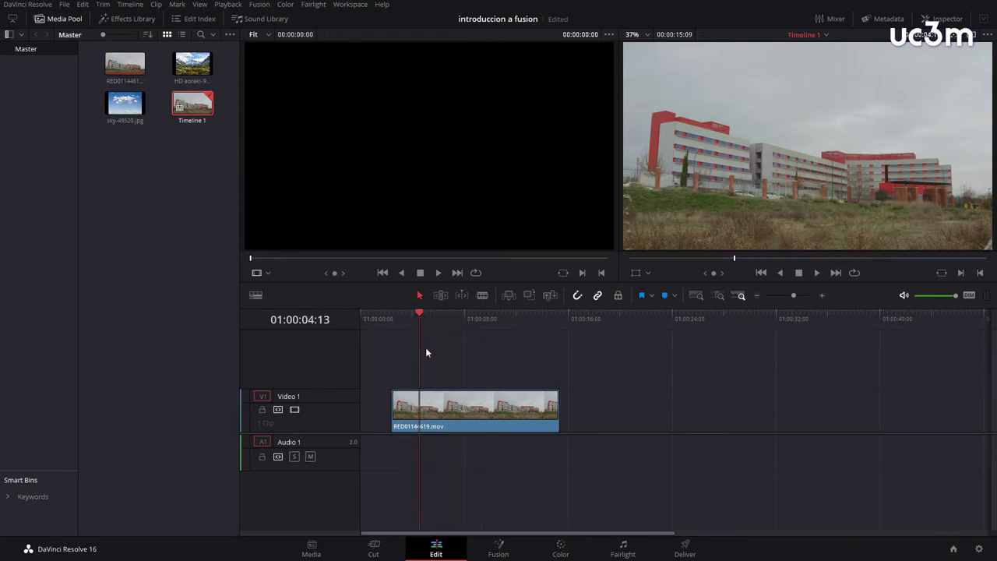
On the Fusion page, delete the MediaIn1–MediaOut1 link and reconnect MediaIn1's output to MediaOut1
{"action": "left_click", "coordinate": [504, 557]}
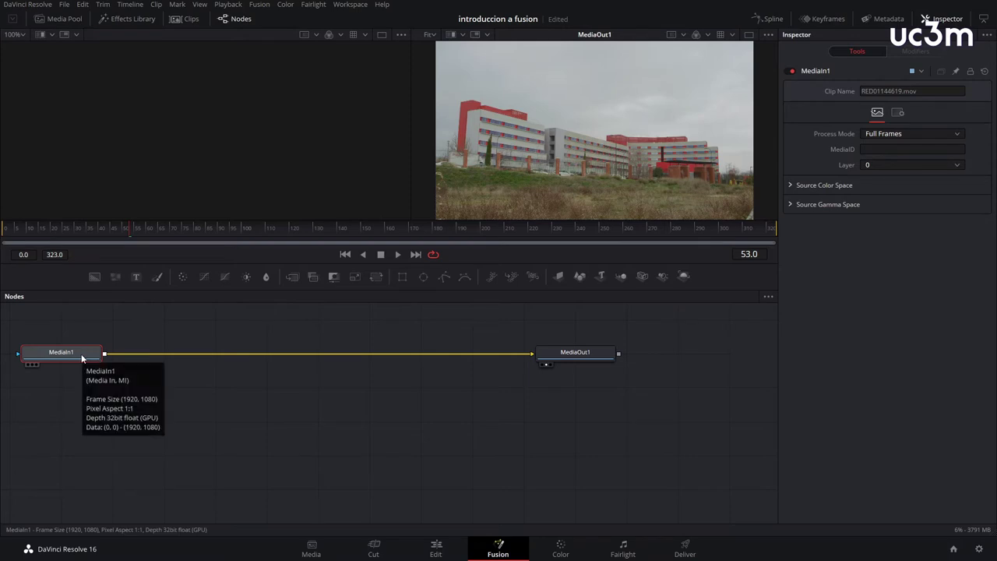
{"action": "mouse_move", "coordinate": [567, 359]}
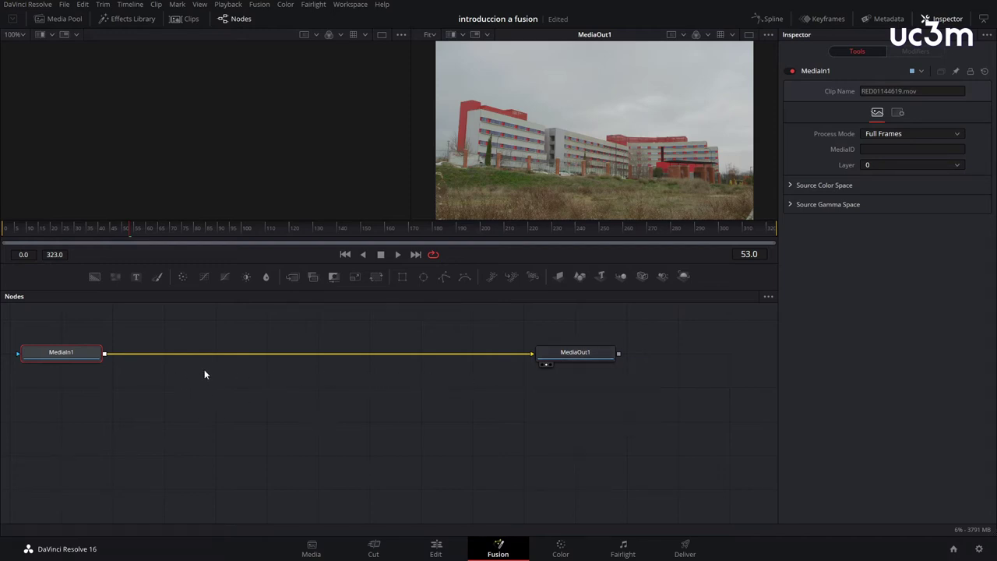
{"action": "left_click", "coordinate": [405, 355]}
{"action": "key", "text": "Delete"}
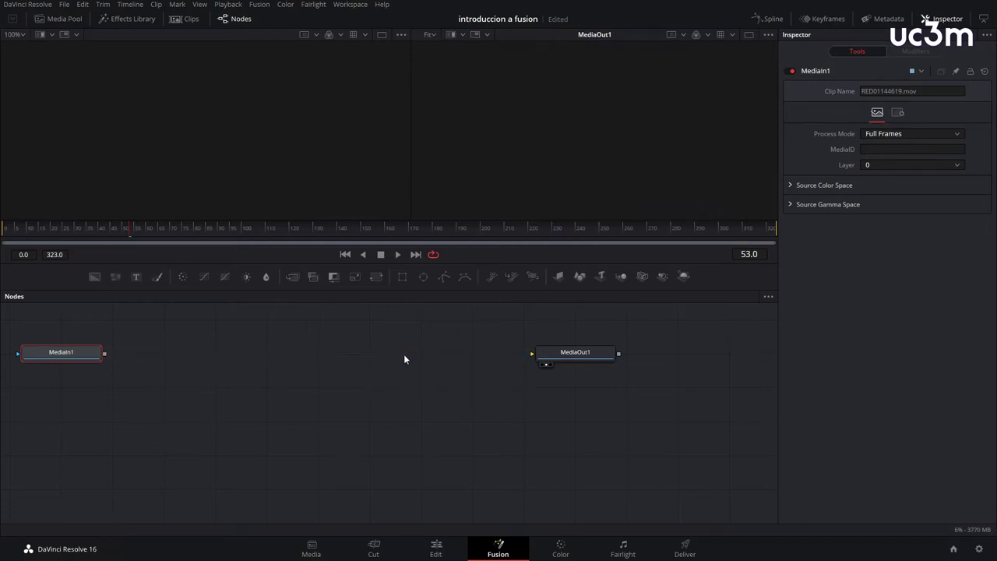
{"action": "left_click_drag", "start_coordinate": [105, 354], "coordinate": [543, 360]}
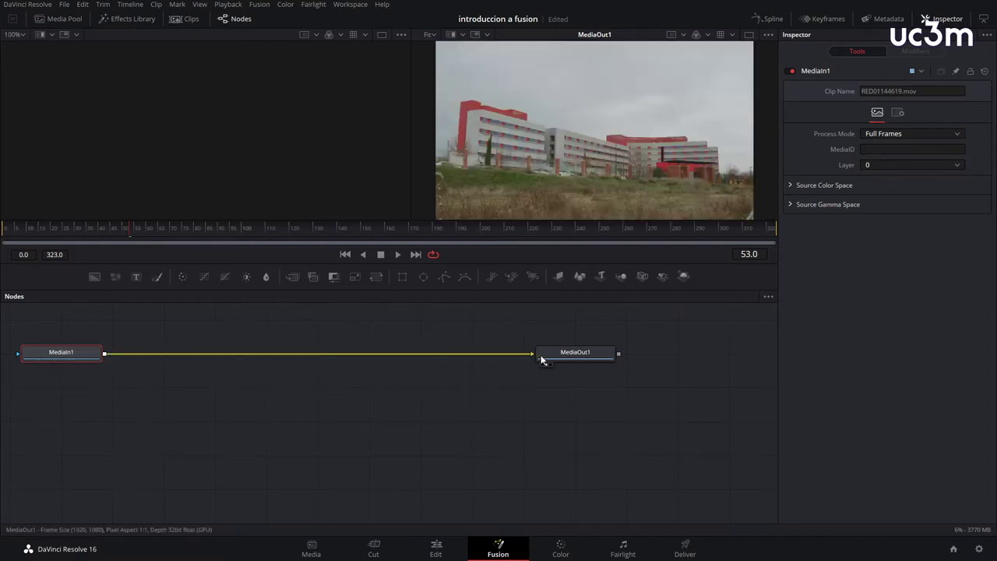
{"action": "left_click", "coordinate": [461, 380]}
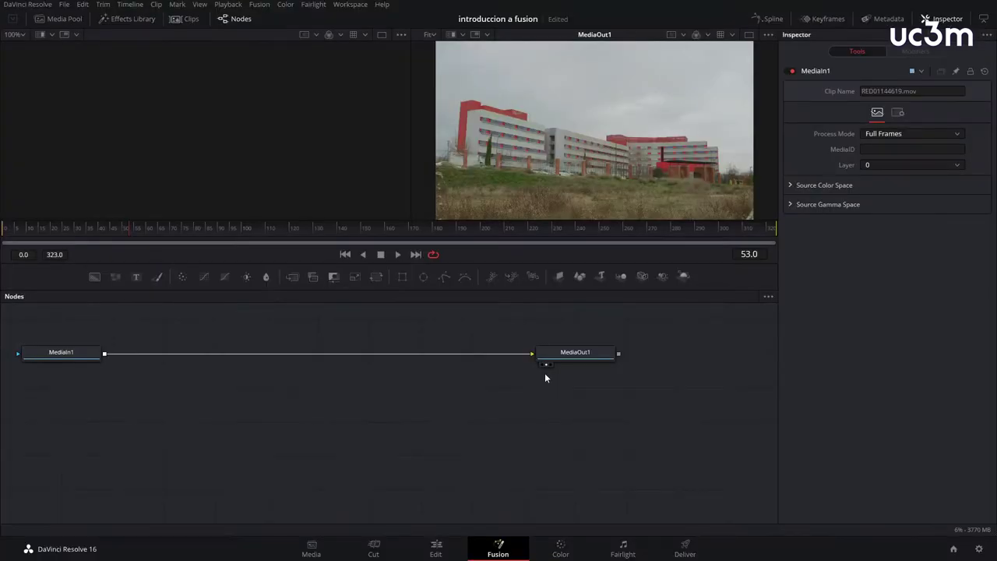
Toggle MediaOut1 between the first and second viewers with the 1 and 2 shortcuts
{"action": "left_click", "coordinate": [557, 357]}
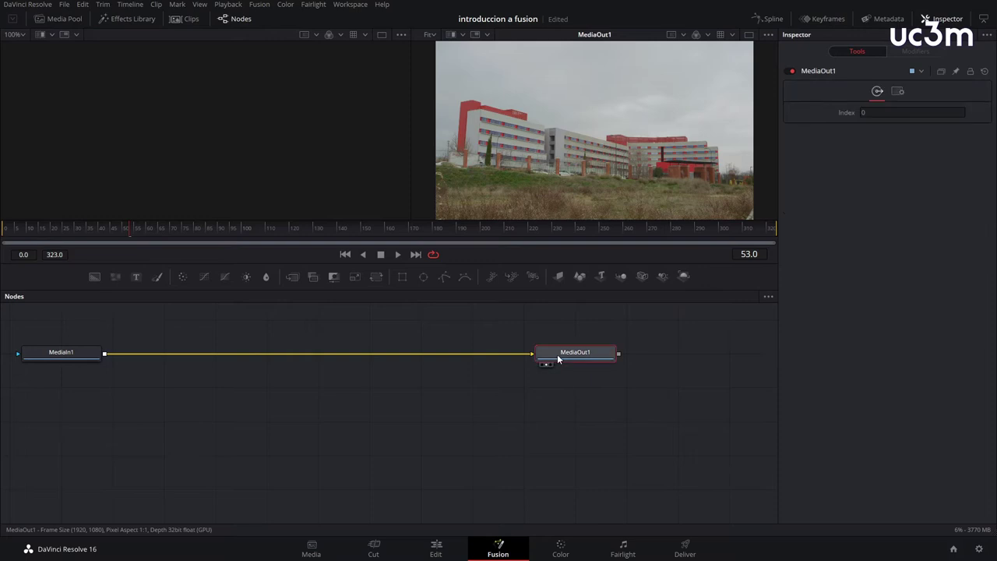
{"action": "key", "text": "1"}
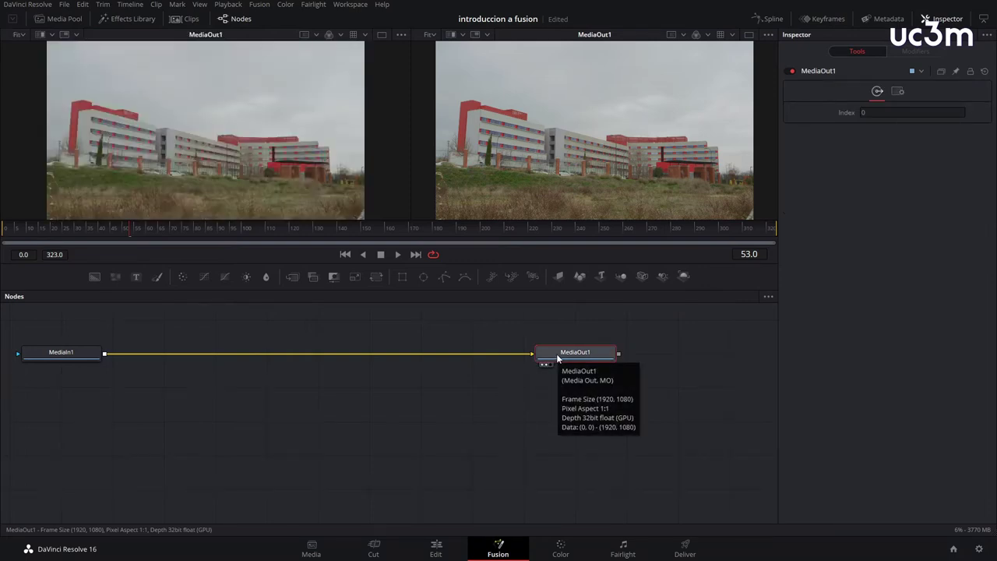
{"action": "key", "text": "2"}
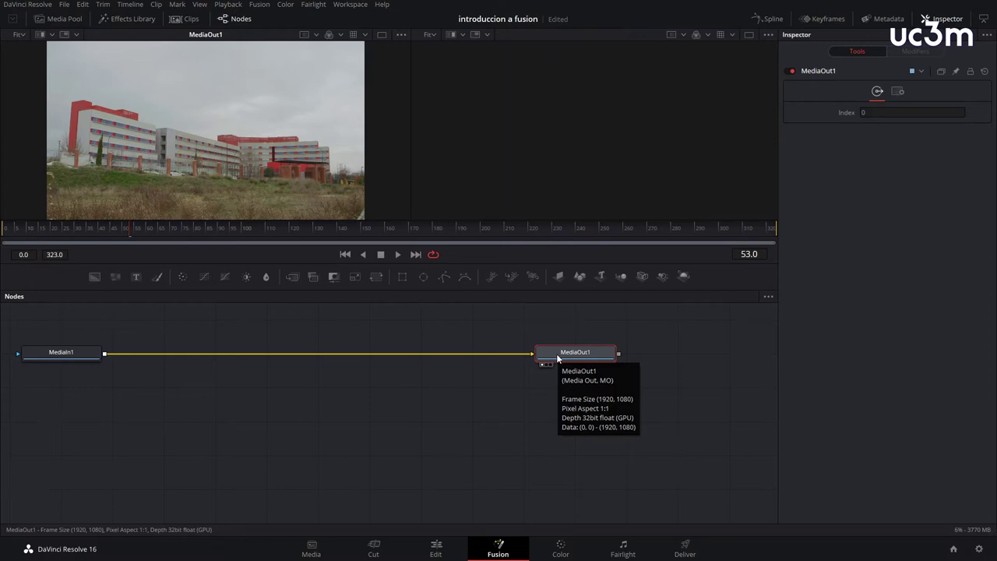
{"action": "key", "text": "2"}
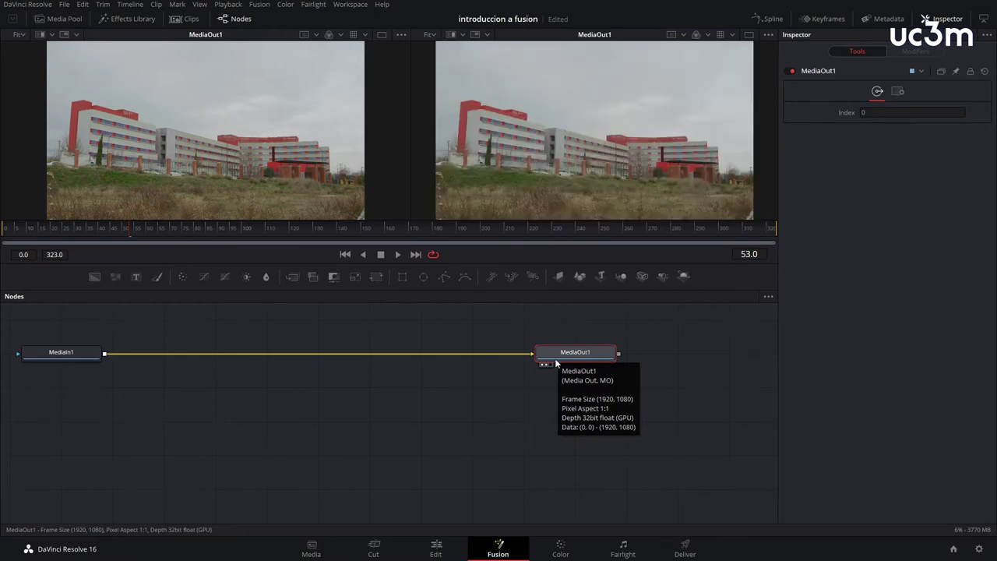
{"action": "left_click", "coordinate": [548, 388]}
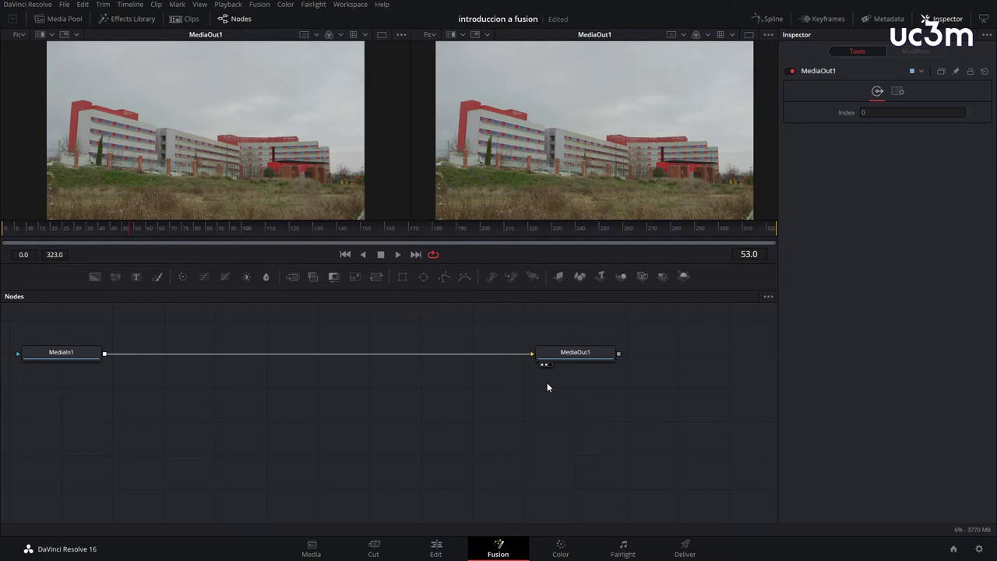
Toggle MediaOut1's viewer dots, leaving it shown only in the second viewer
{"action": "left_click", "coordinate": [545, 366]}
{"action": "left_click", "coordinate": [544, 365]}
{"action": "left_click", "coordinate": [543, 364]}
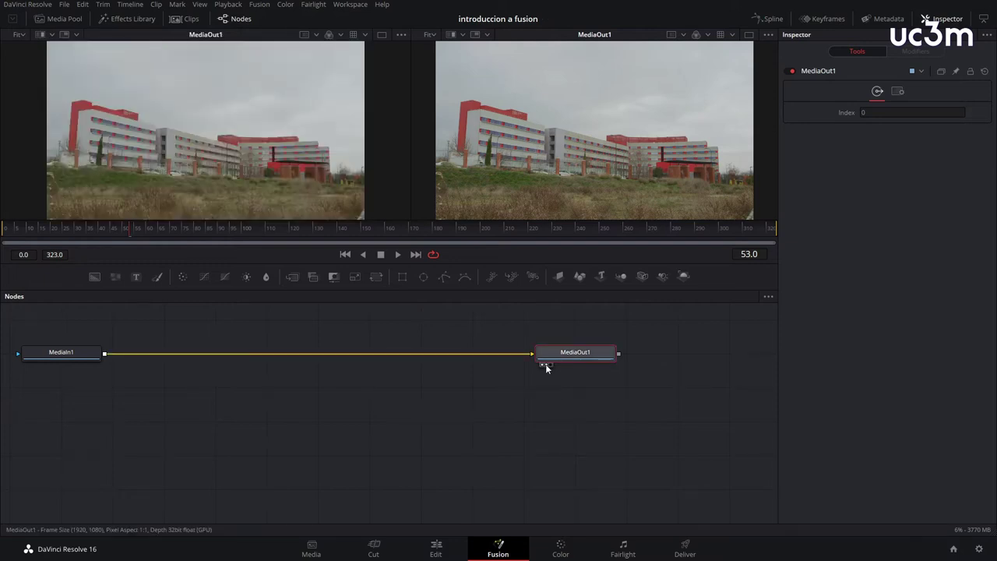
{"action": "left_click", "coordinate": [546, 364]}
{"action": "left_click", "coordinate": [546, 364]}
{"action": "left_click", "coordinate": [543, 365]}
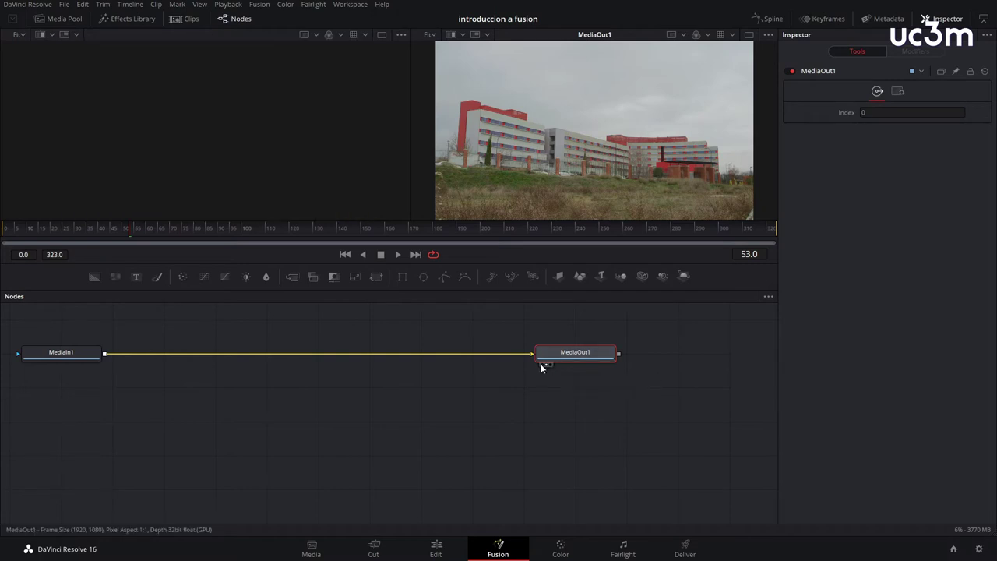
Show MediaIn1 in the first viewer
{"action": "left_click", "coordinate": [68, 357]}
{"action": "left_click", "coordinate": [27, 365]}
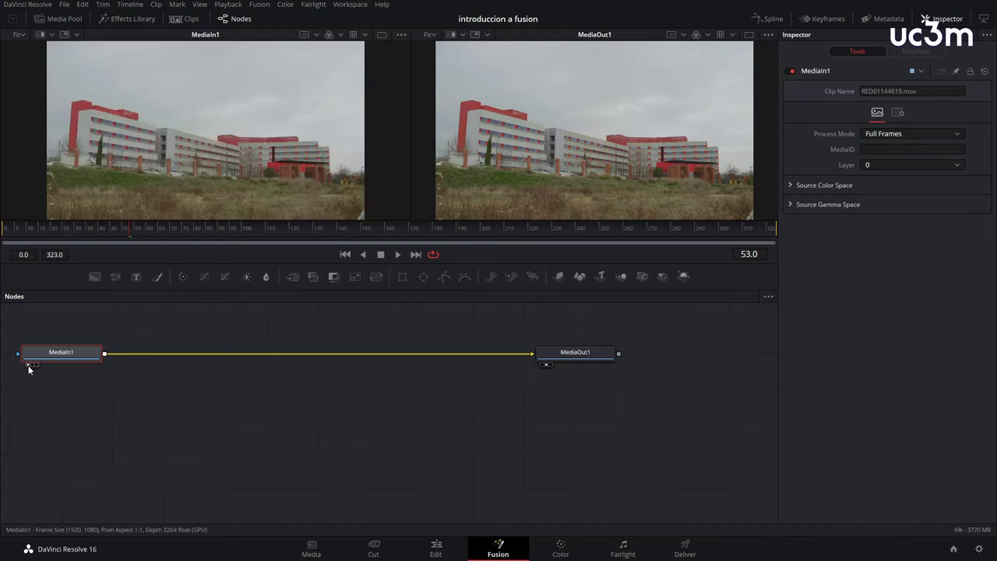
{"action": "left_click", "coordinate": [218, 397]}
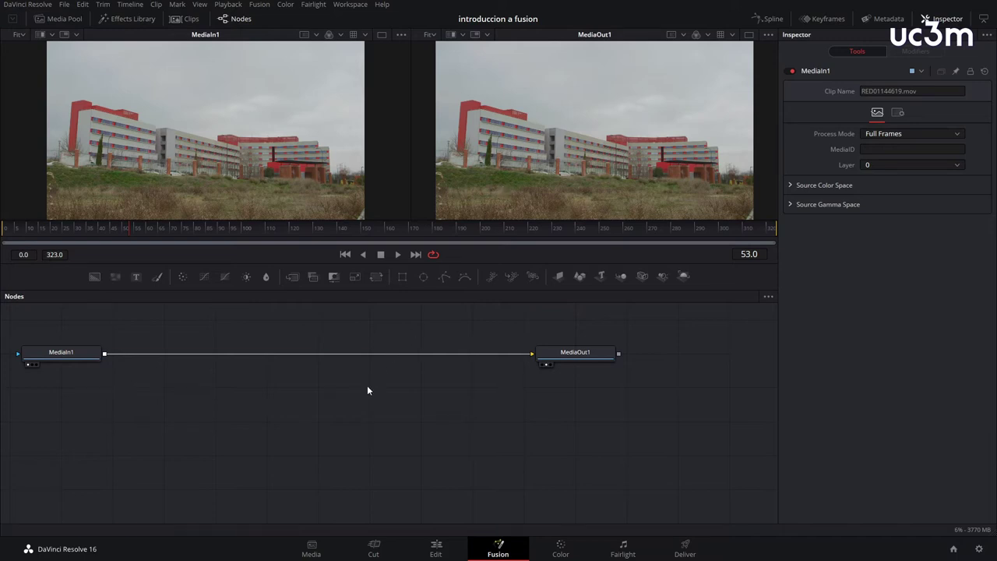
Toggle the Media Pool, Effects Library, Clips and Nodes panels on and off
{"action": "left_click", "coordinate": [70, 19]}
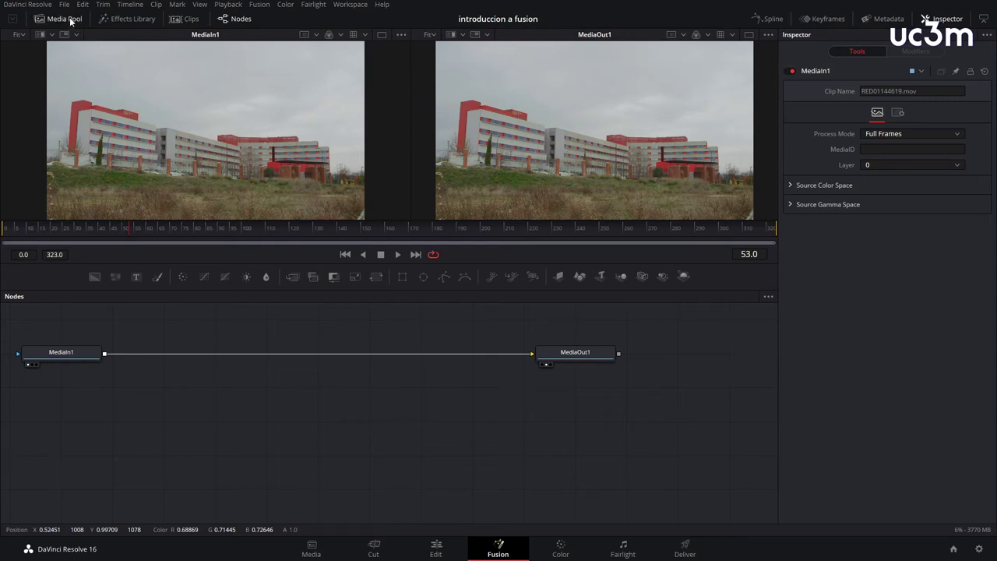
{"action": "left_click", "coordinate": [70, 20]}
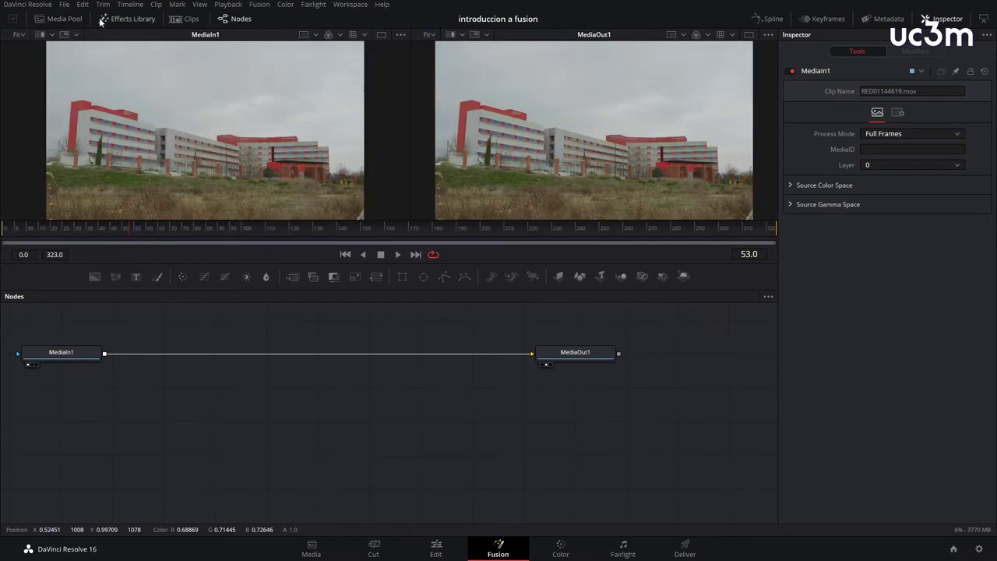
{"action": "left_click", "coordinate": [124, 21]}
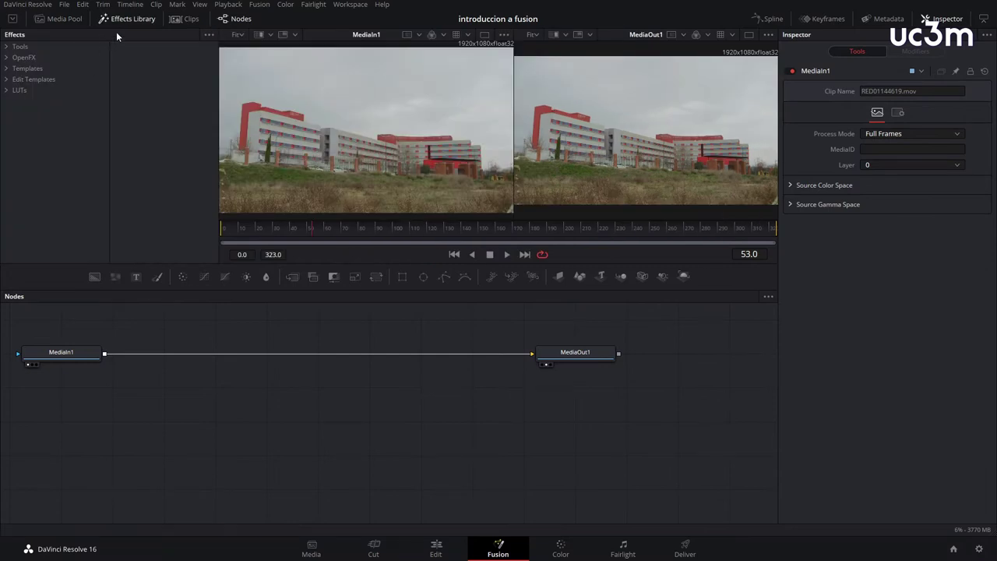
{"action": "left_click", "coordinate": [130, 21]}
{"action": "left_click", "coordinate": [185, 19]}
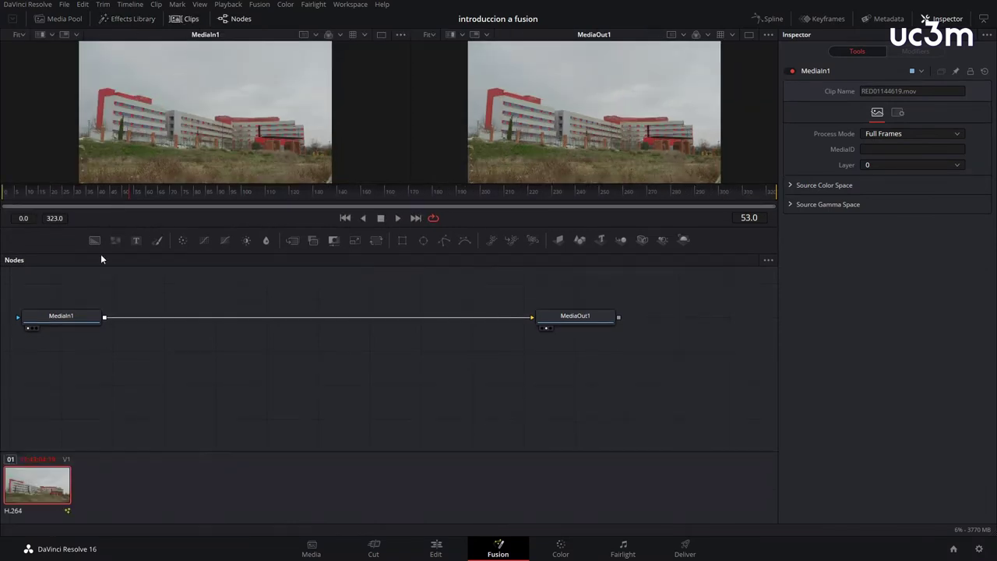
{"action": "left_click", "coordinate": [184, 20]}
{"action": "left_click", "coordinate": [238, 23]}
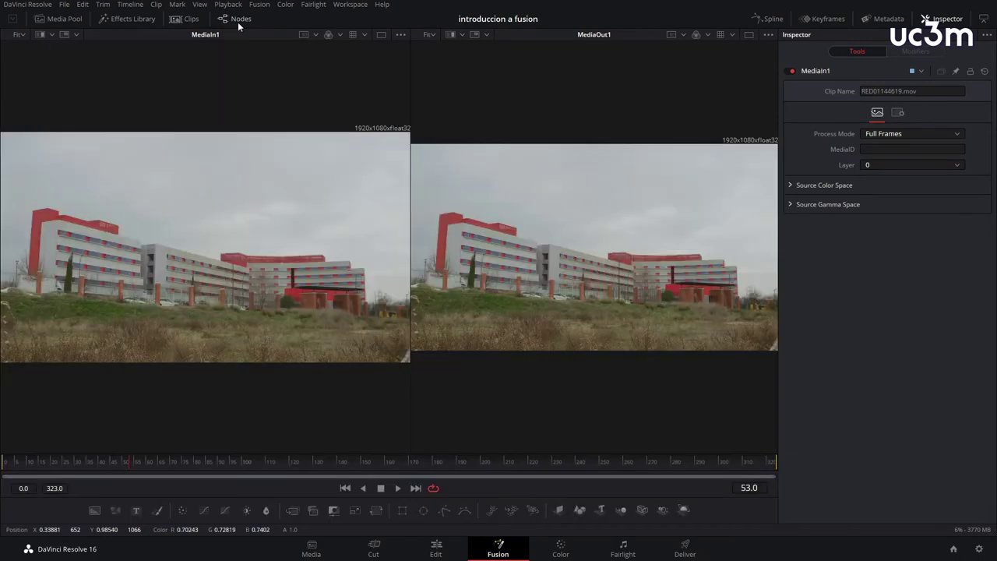
{"action": "left_click", "coordinate": [237, 22]}
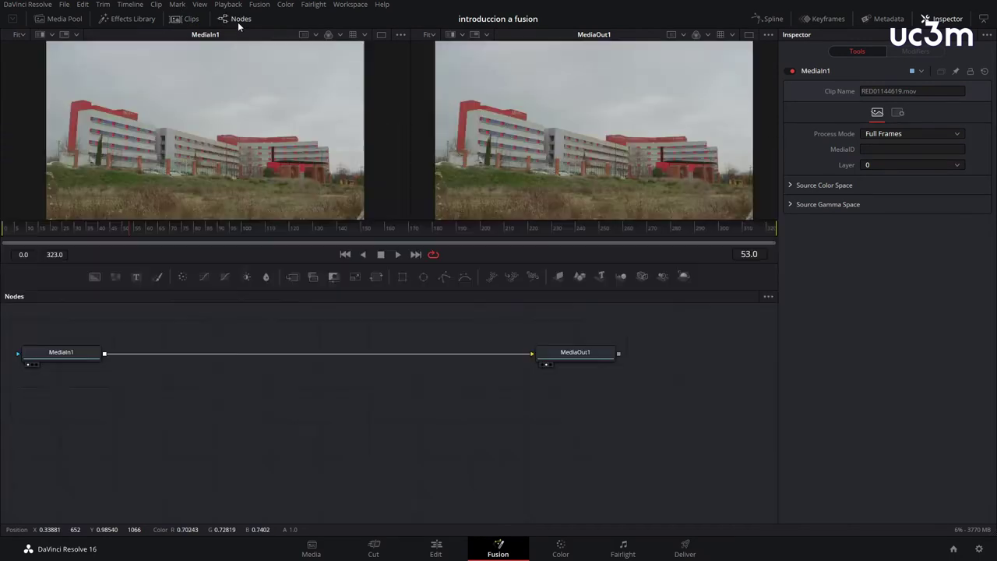
{"action": "left_click", "coordinate": [62, 23]}
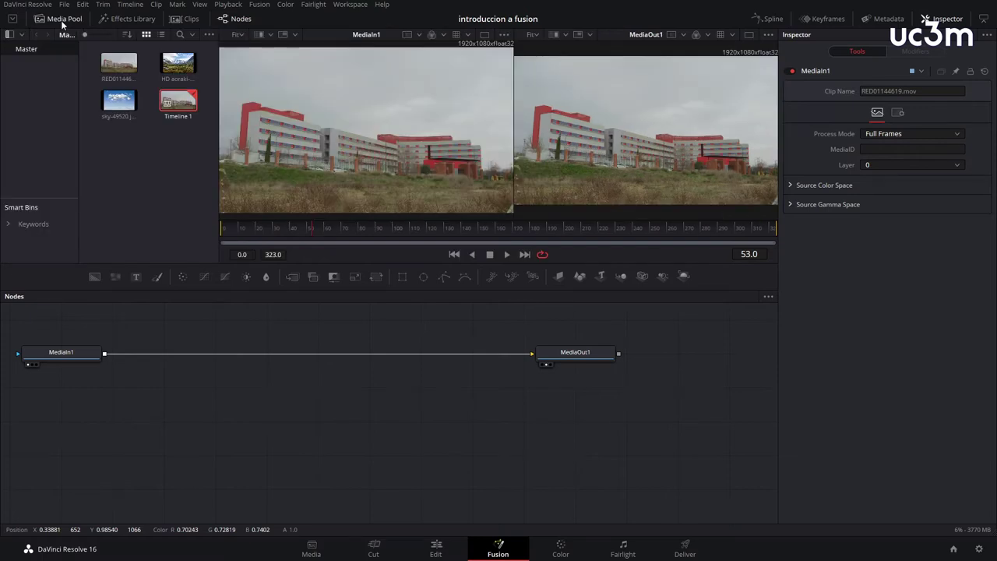
{"action": "left_click", "coordinate": [62, 21]}
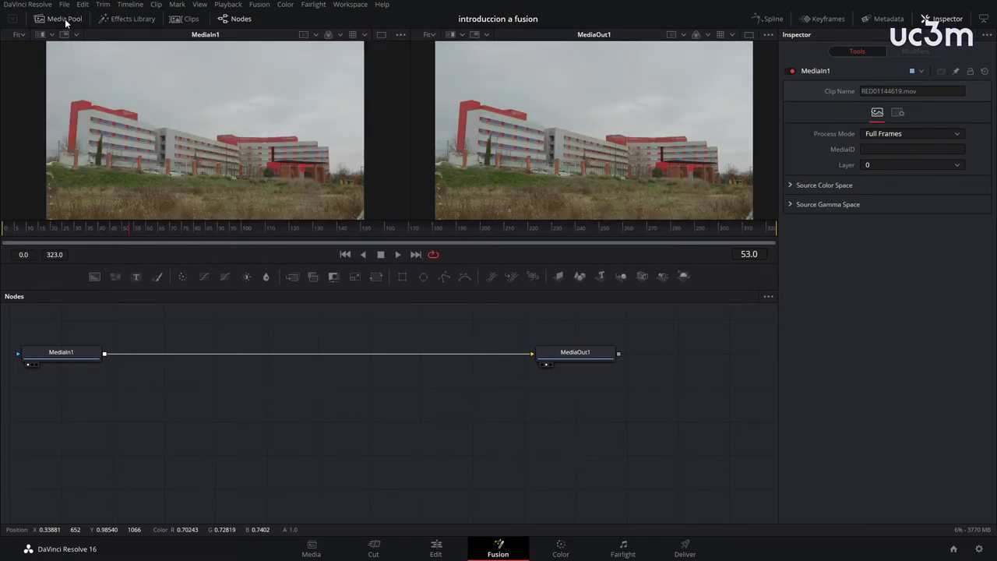
Toggle the Spline, Keyframes and Metadata panels, then close the Inspector to widen the viewers
{"action": "left_click", "coordinate": [769, 19]}
{"action": "left_click", "coordinate": [763, 23]}
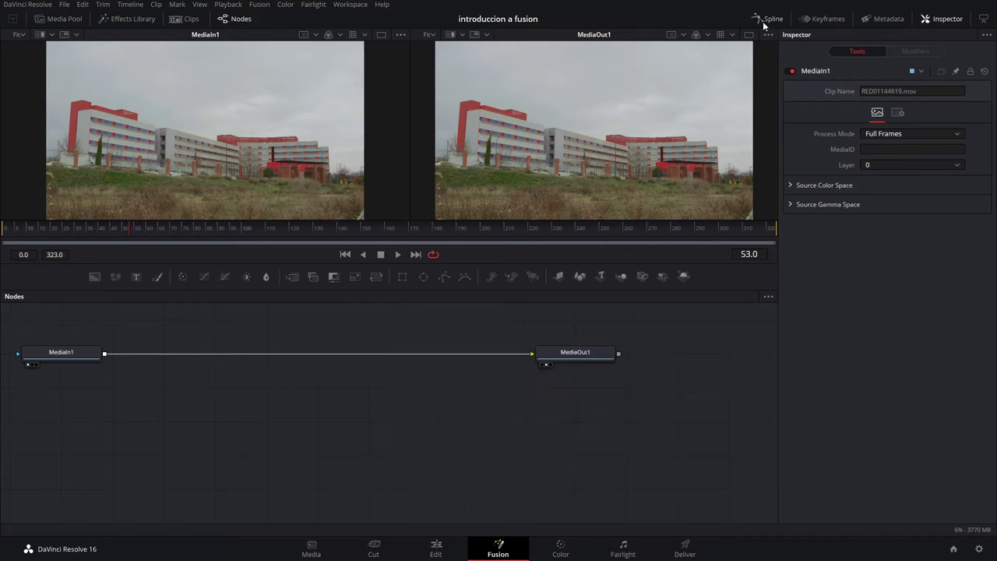
{"action": "left_click", "coordinate": [828, 22]}
{"action": "left_click", "coordinate": [827, 21]}
{"action": "left_click", "coordinate": [884, 20]}
{"action": "left_click", "coordinate": [884, 20]}
{"action": "left_click", "coordinate": [949, 21]}
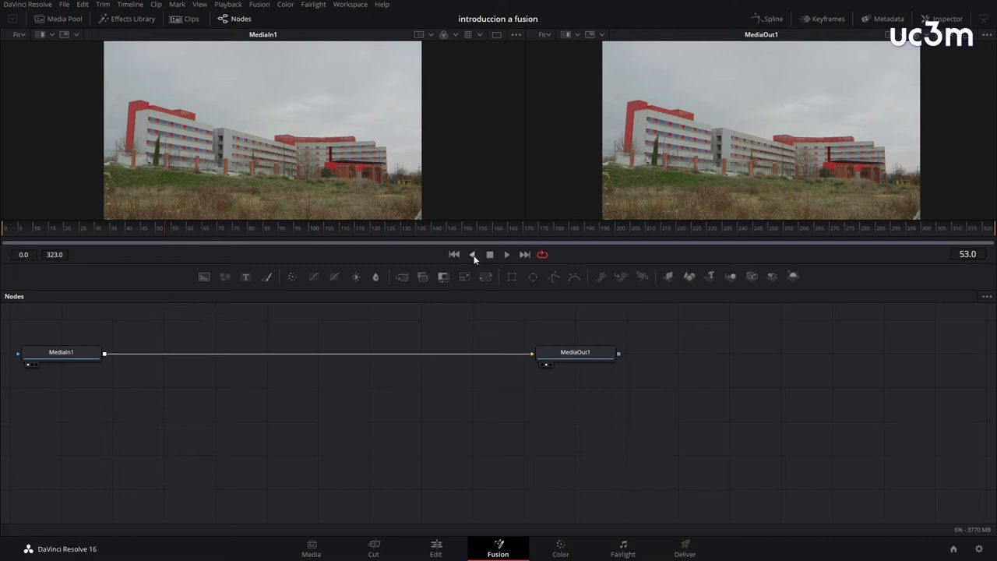
Lower the viewer/node-editor splitter and pan the graph to centre MediaIn1 and MediaOut1
{"action": "left_click_drag", "start_coordinate": [470, 262], "coordinate": [471, 321]}
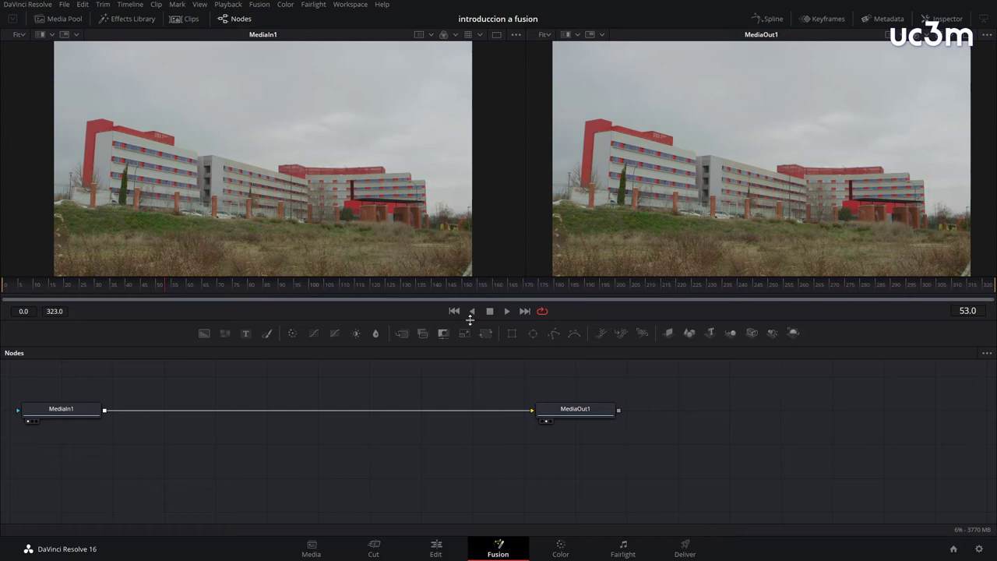
{"action": "left_click_drag", "start_coordinate": [428, 441], "coordinate": [568, 456]}
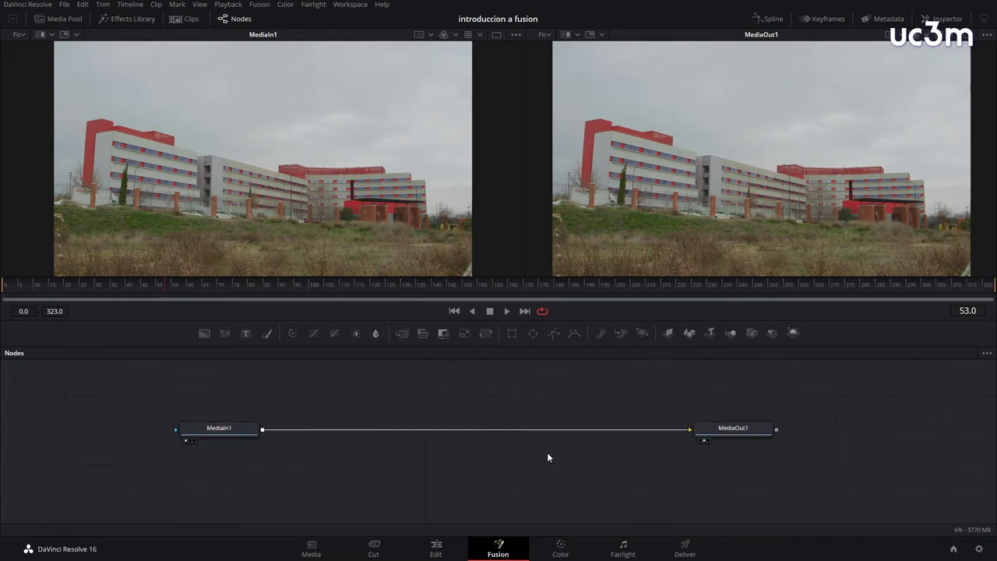
Zoom the MediaIn1 viewer out to 29% and the MediaOut1 viewer in to 118%
{"action": "scroll", "coordinate": [547, 452], "scroll_direction": "down", "scroll_amount": 3}
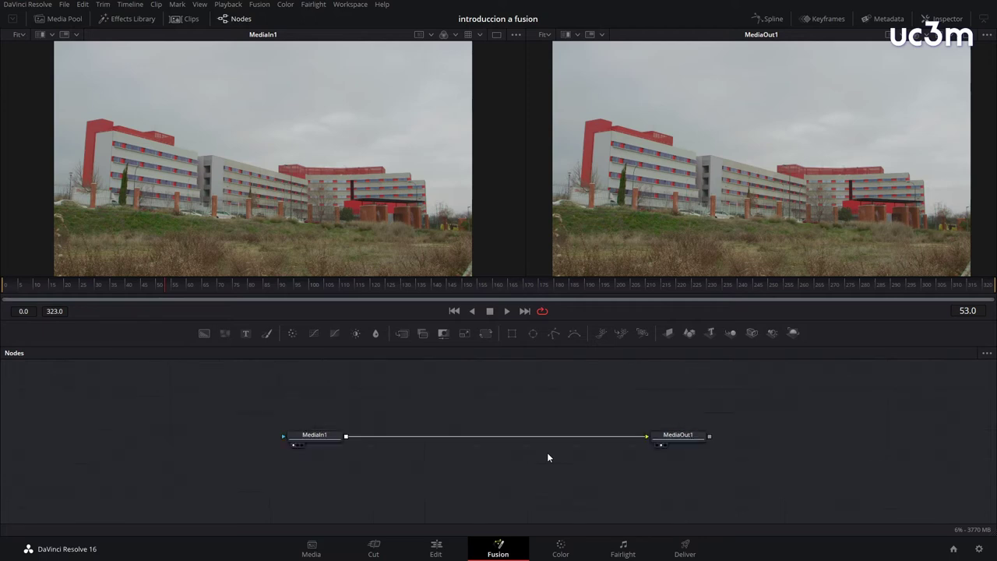
{"action": "scroll", "coordinate": [547, 452], "scroll_direction": "up", "scroll_amount": 3}
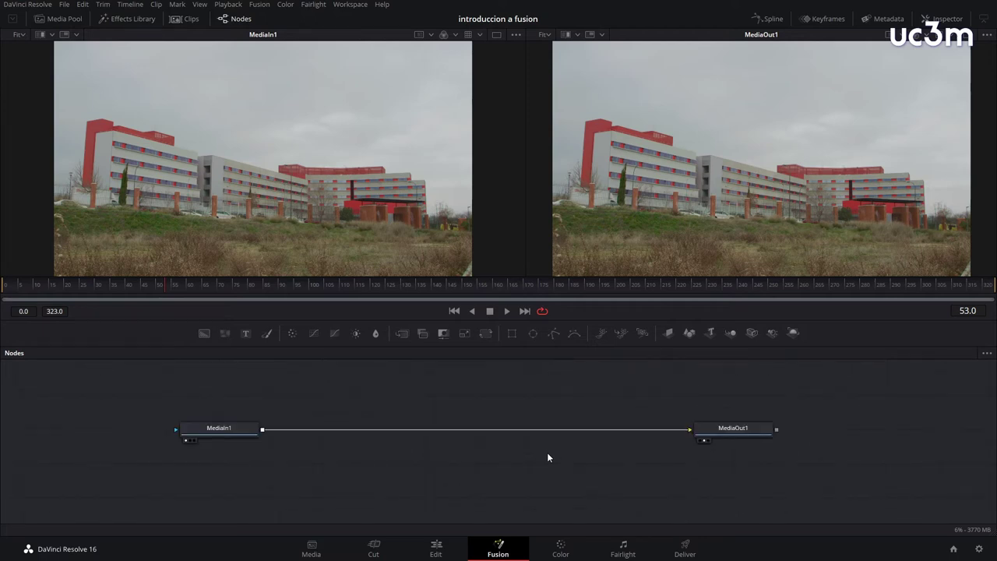
{"action": "scroll", "coordinate": [548, 453], "scroll_direction": "down", "scroll_amount": 3}
{"action": "scroll", "coordinate": [548, 454], "scroll_direction": "up", "scroll_amount": 3}
{"action": "scroll", "coordinate": [285, 183], "scroll_direction": "down", "scroll_amount": 1}
{"action": "scroll", "coordinate": [739, 197], "scroll_direction": "up", "scroll_amount": 3}
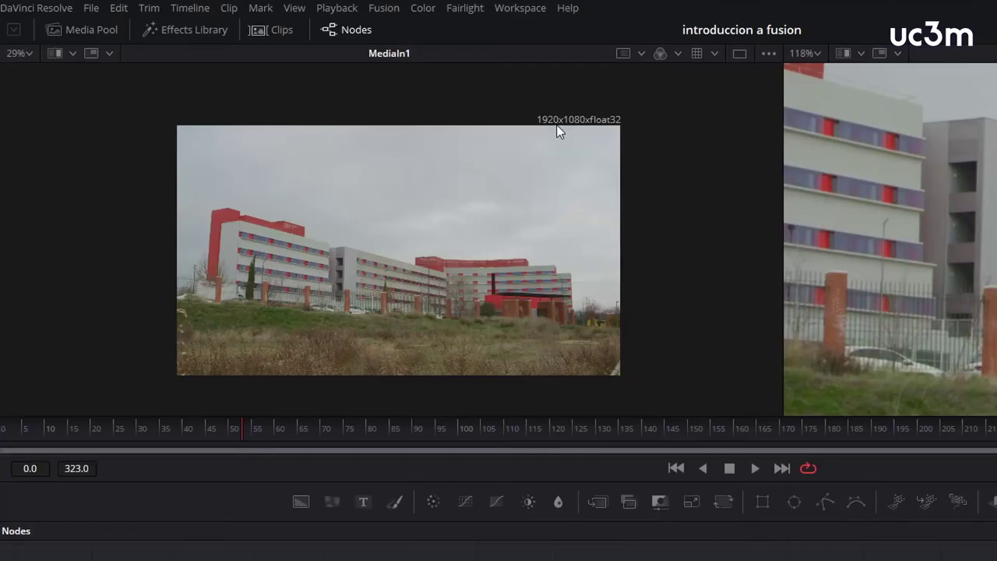
Set the zoom of both the MediaIn1 and MediaOut1 viewers to Fit
{"action": "left_click", "coordinate": [27, 53]}
{"action": "left_click", "coordinate": [24, 76]}
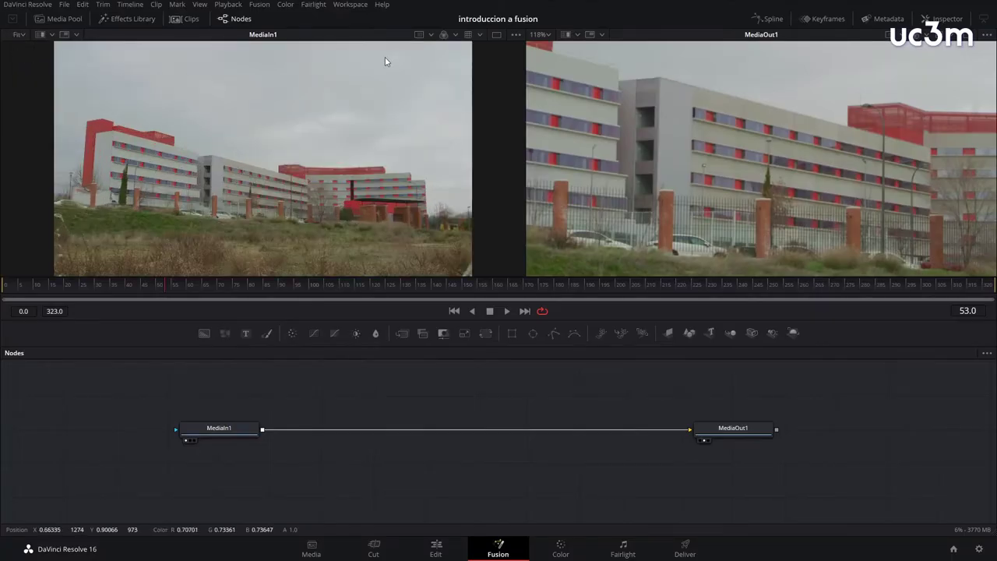
{"action": "left_click", "coordinate": [548, 36]}
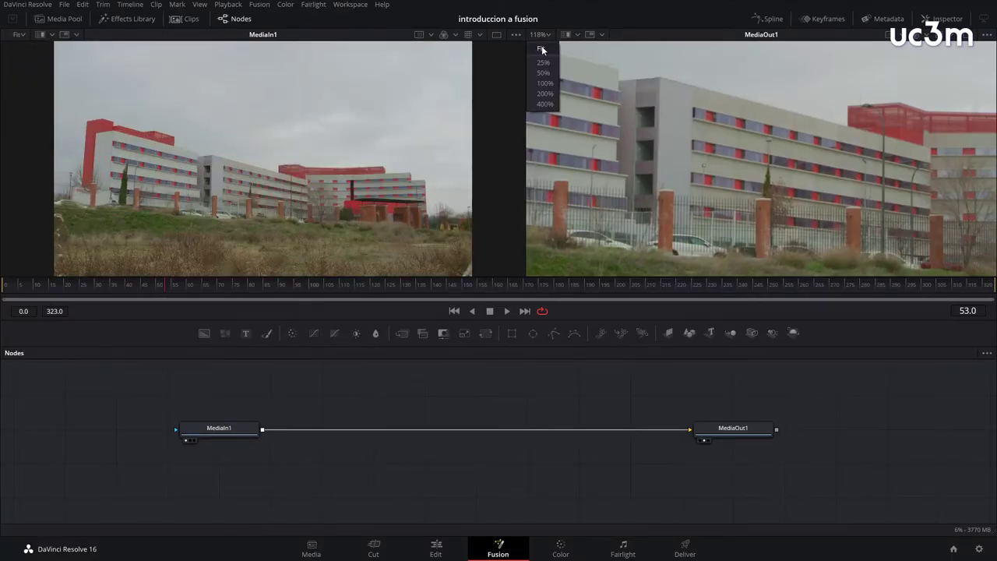
{"action": "left_click", "coordinate": [541, 48]}
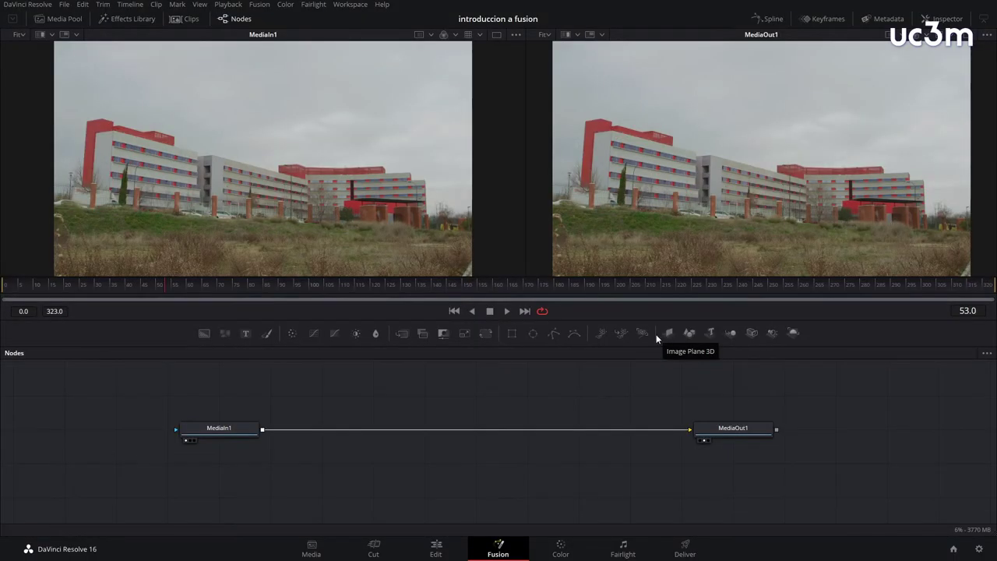
Add a Background1 node above MediaIn1 and view it in the first viewer
{"action": "left_click", "coordinate": [209, 340]}
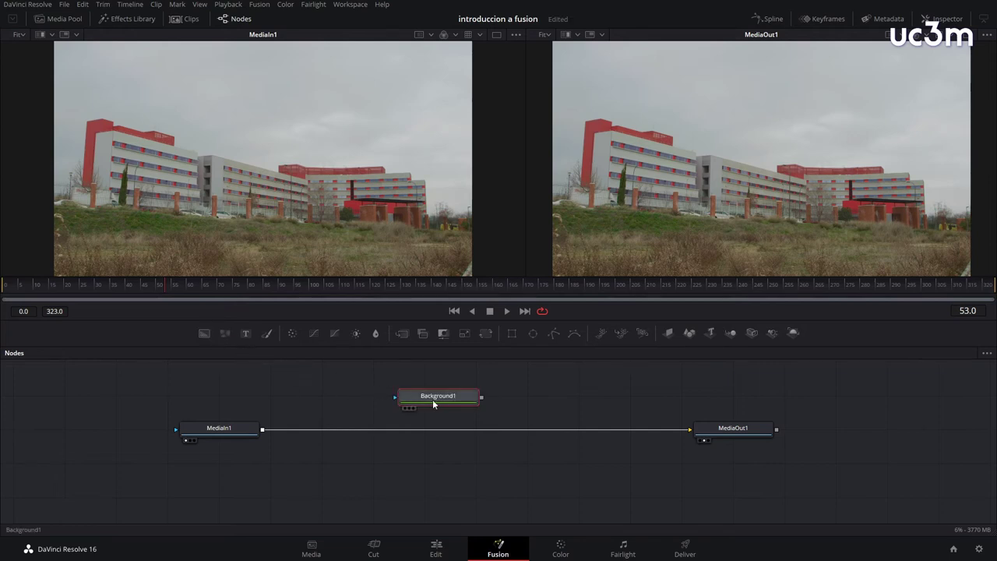
{"action": "left_click_drag", "start_coordinate": [432, 399], "coordinate": [285, 395]}
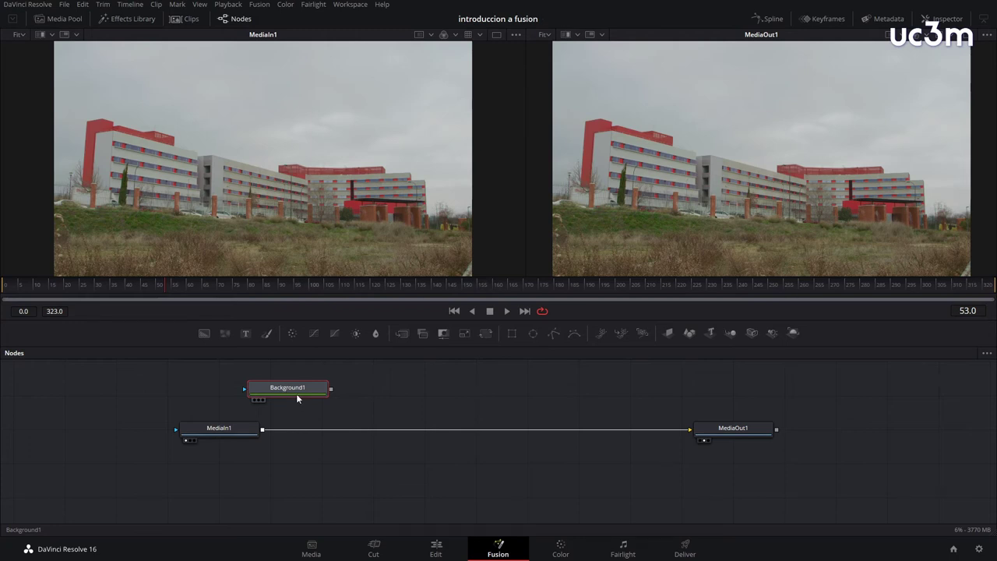
{"action": "key", "text": "1"}
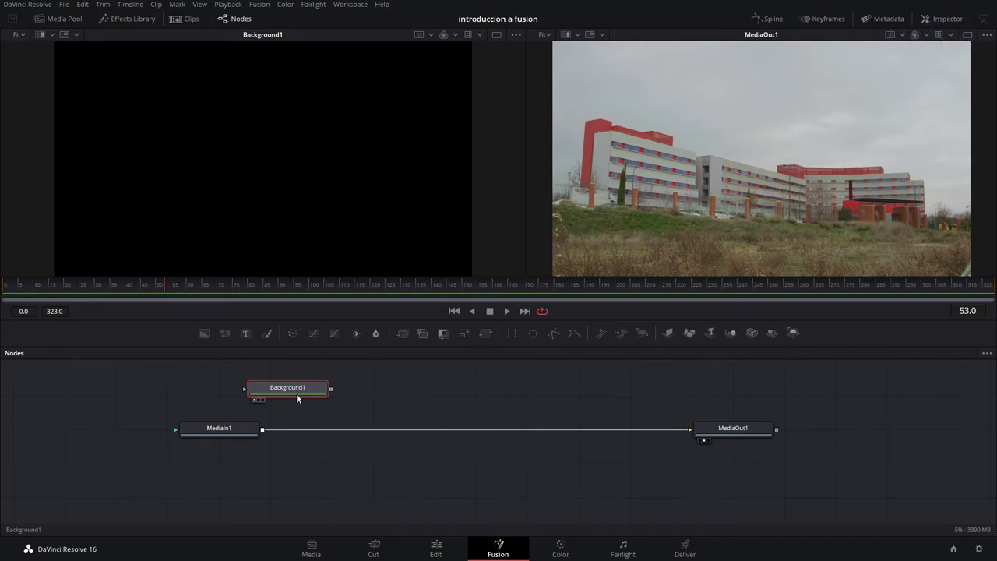
Change Background1's colour from black to red in the Inspector
{"action": "left_click", "coordinate": [943, 17]}
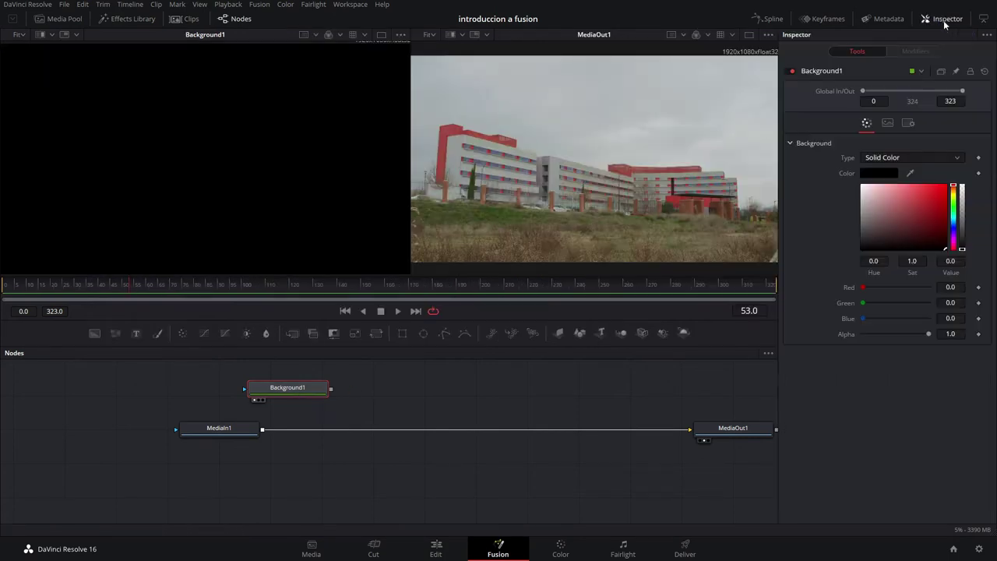
{"action": "left_click_drag", "start_coordinate": [917, 201], "coordinate": [911, 198]}
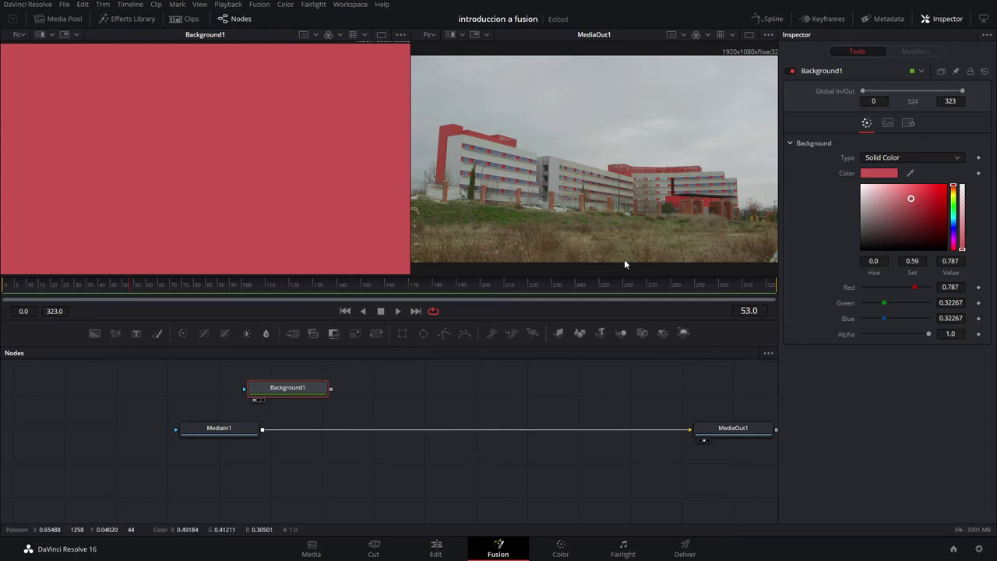
{"action": "left_click", "coordinate": [231, 426]}
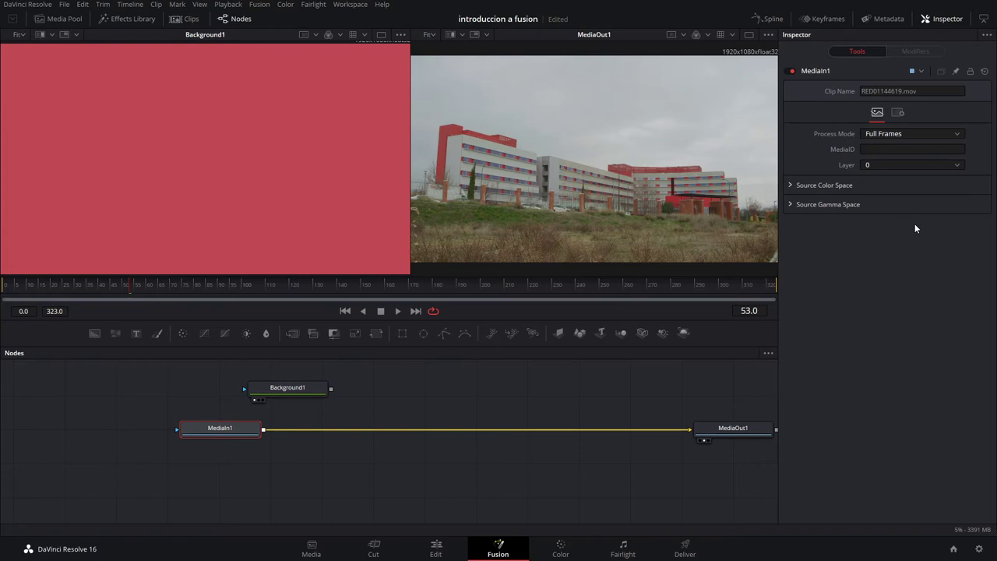
{"action": "left_click", "coordinate": [283, 388]}
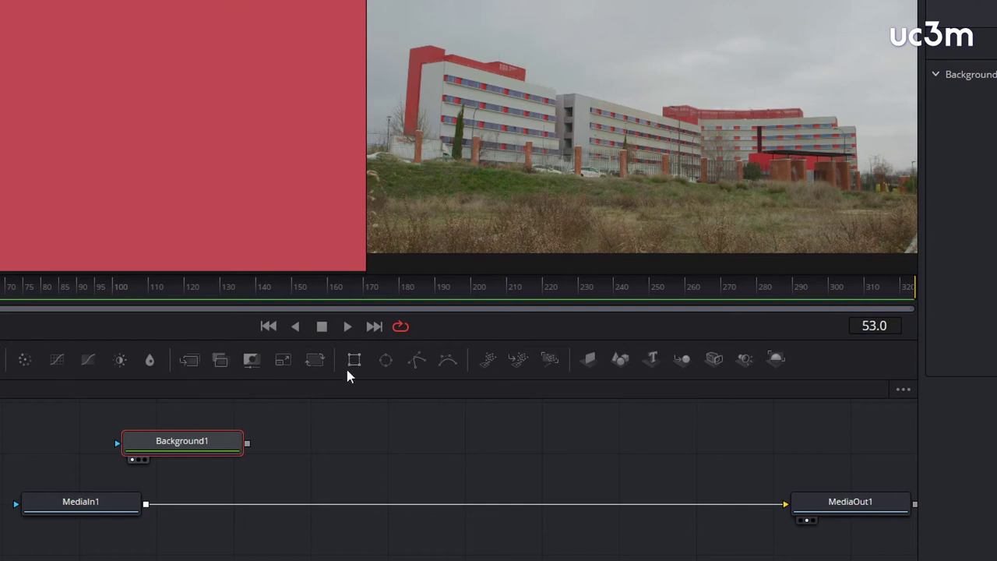
Add a Merge1 node to the node graph
{"action": "left_click", "coordinate": [360, 445]}
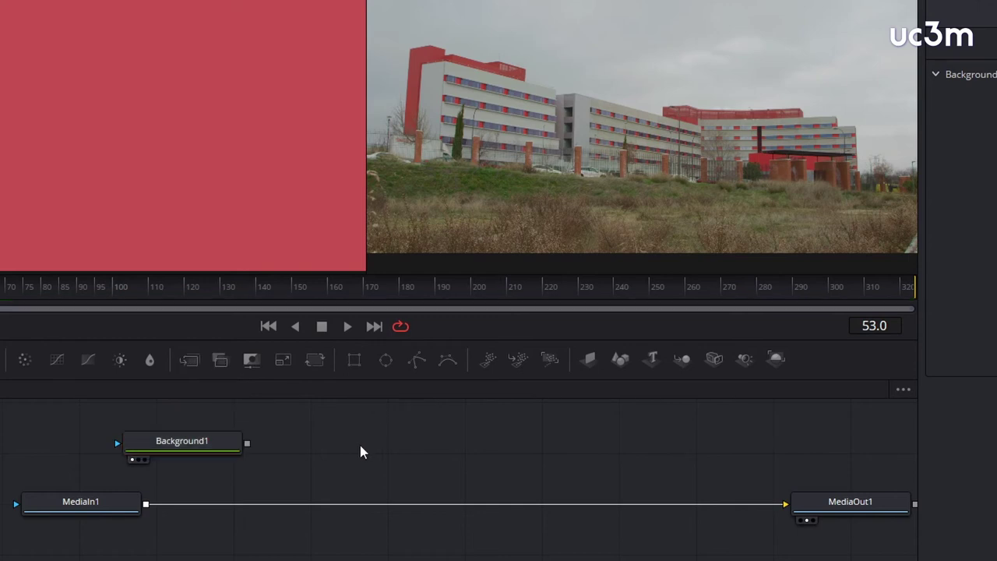
{"action": "left_click", "coordinate": [197, 368]}
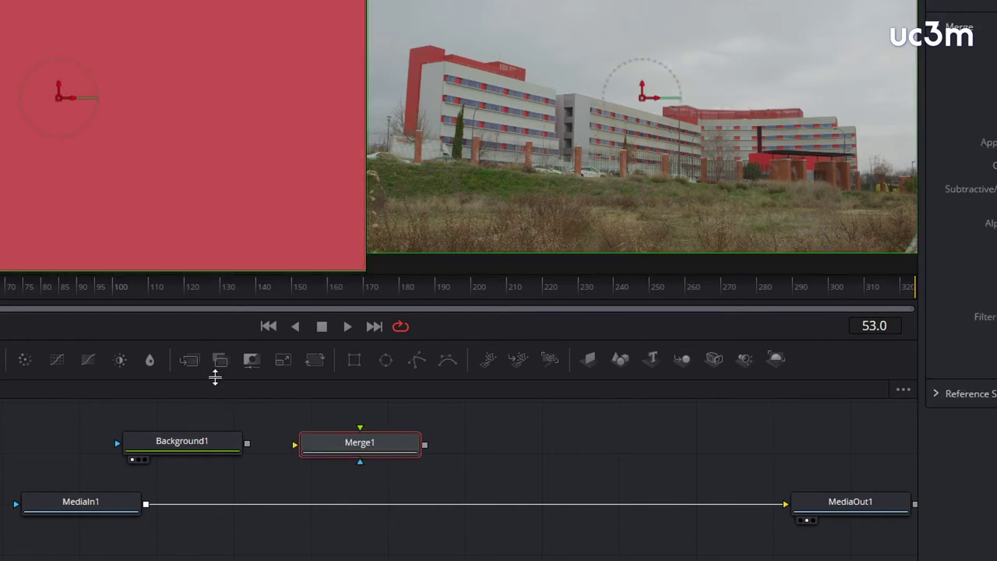
{"action": "left_click_drag", "start_coordinate": [352, 454], "coordinate": [356, 456]}
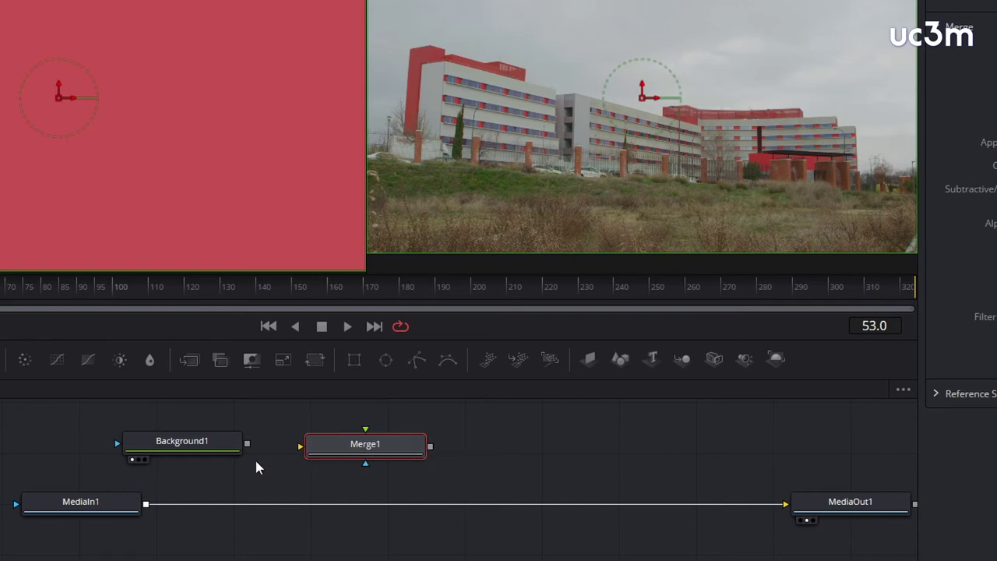
Wire Background1 as Merge1's background, MediaIn1 as its foreground, and Merge1 into MediaOut1
{"action": "left_click_drag", "start_coordinate": [249, 444], "coordinate": [304, 446]}
{"action": "left_click_drag", "start_coordinate": [755, 507], "coordinate": [748, 518]}
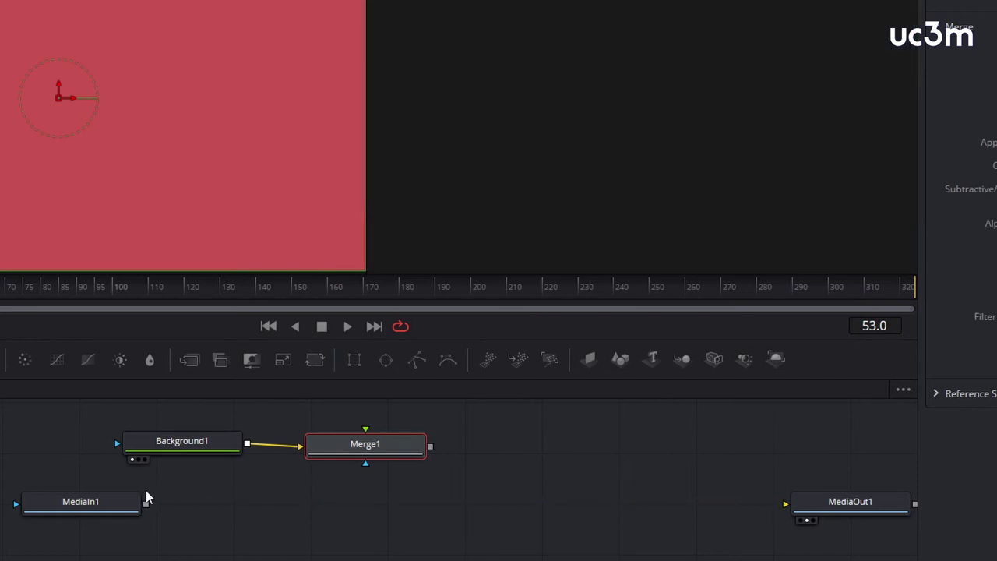
{"action": "left_click_drag", "start_coordinate": [148, 507], "coordinate": [371, 438]}
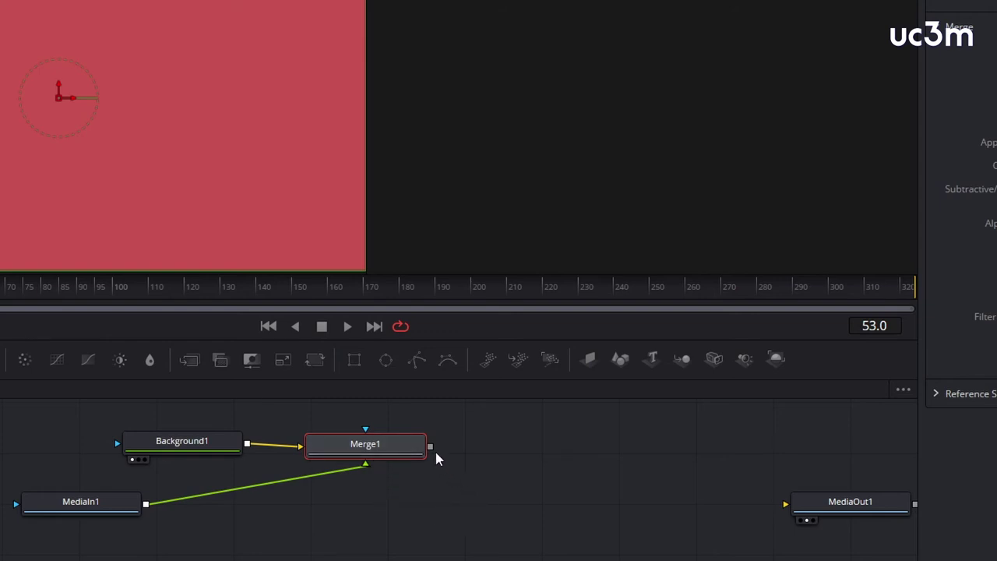
{"action": "left_click_drag", "start_coordinate": [431, 447], "coordinate": [793, 510]}
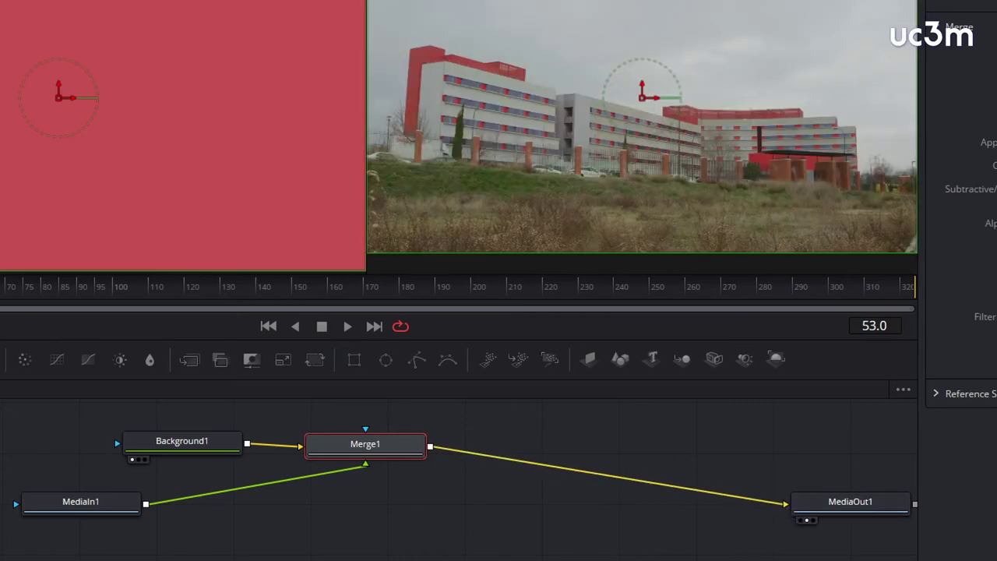
{"action": "key", "text": "Escape"}
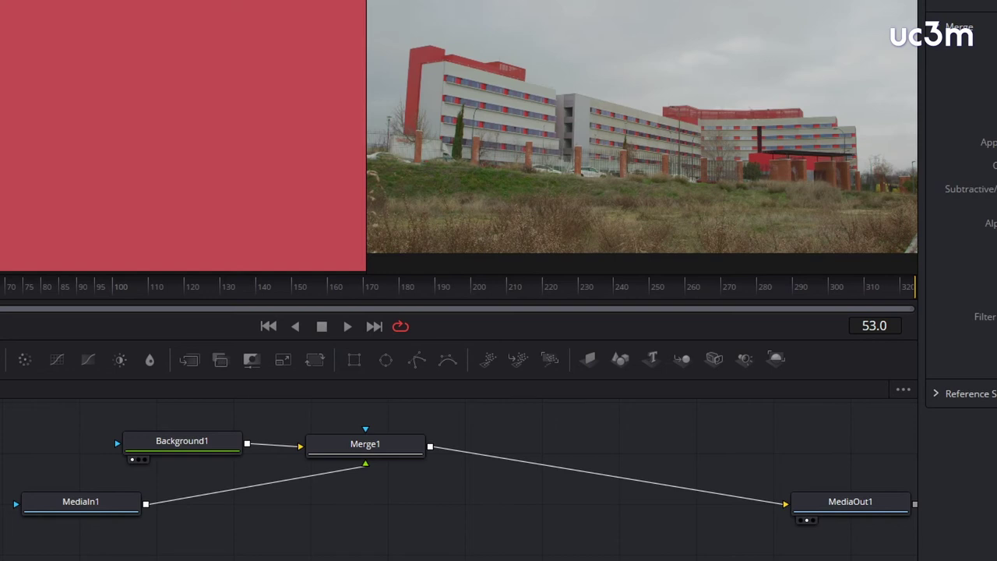
Place Merge1 under MediaIn1, level Background1 with Merge1, and pan the graph left
{"action": "left_click", "coordinate": [363, 443]}
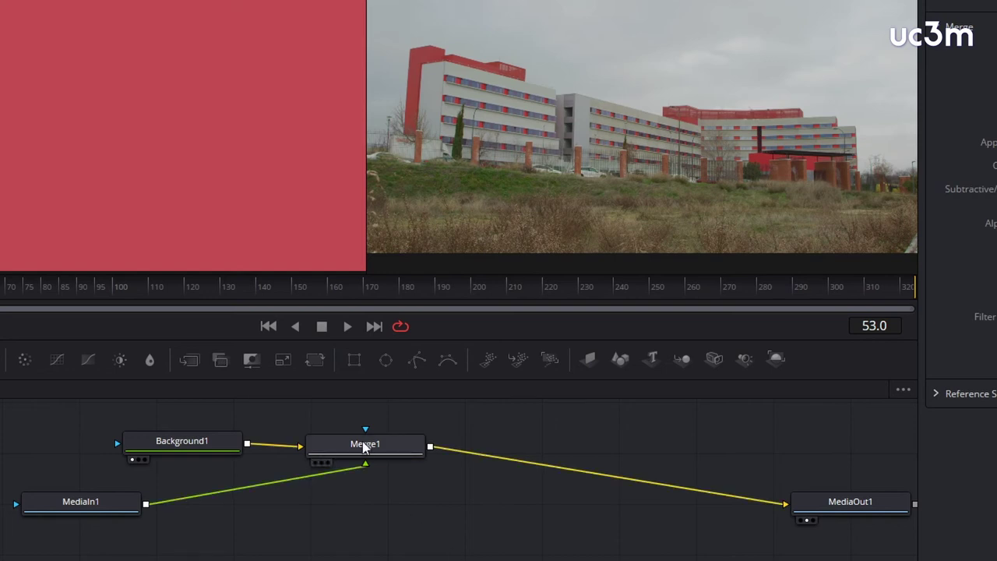
{"action": "mouse_move", "coordinate": [436, 443]}
{"action": "left_mouse_down"}
{"action": "mouse_move", "coordinate": [314, 442]}
{"action": "mouse_move", "coordinate": [101, 394]}
{"action": "mouse_move", "coordinate": [443, 413]}
{"action": "left_mouse_up"}
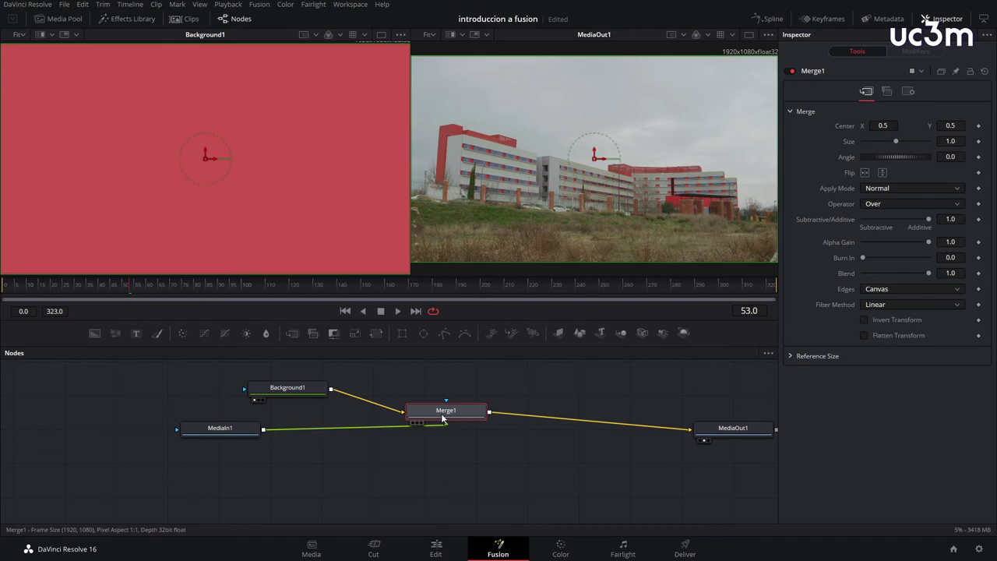
{"action": "left_click_drag", "start_coordinate": [236, 431], "coordinate": [500, 389]}
{"action": "left_click_drag", "start_coordinate": [450, 442], "coordinate": [459, 442]}
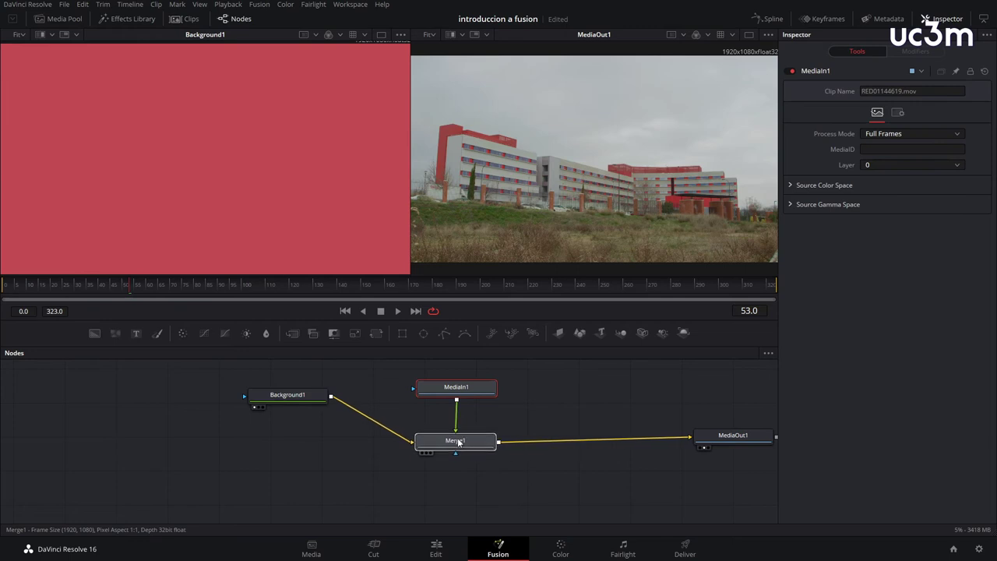
{"action": "mouse_move", "coordinate": [278, 398]}
{"action": "left_mouse_down"}
{"action": "mouse_move", "coordinate": [283, 443]}
{"action": "mouse_move", "coordinate": [299, 441]}
{"action": "left_mouse_up"}
{"action": "left_click", "coordinate": [745, 445]}
{"action": "mouse_move", "coordinate": [546, 460]}
{"action": "left_mouse_down"}
{"action": "mouse_move", "coordinate": [372, 471]}
{"action": "mouse_move", "coordinate": [383, 466]}
{"action": "left_mouse_up"}
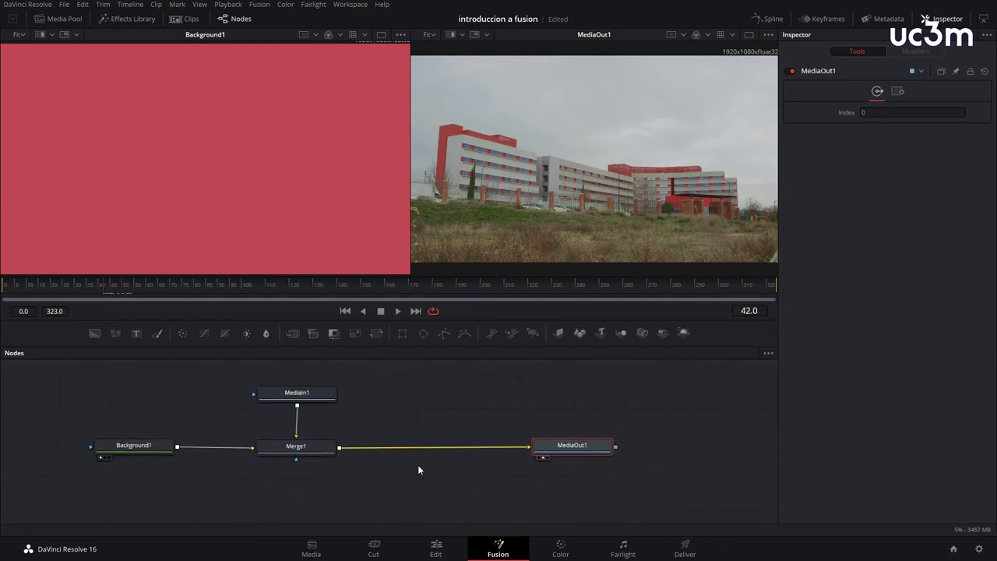
Rename the MediaIn1 node to 'residencia' and insert a Transform1 node between it and Merge1
{"action": "right_click", "coordinate": [311, 398]}
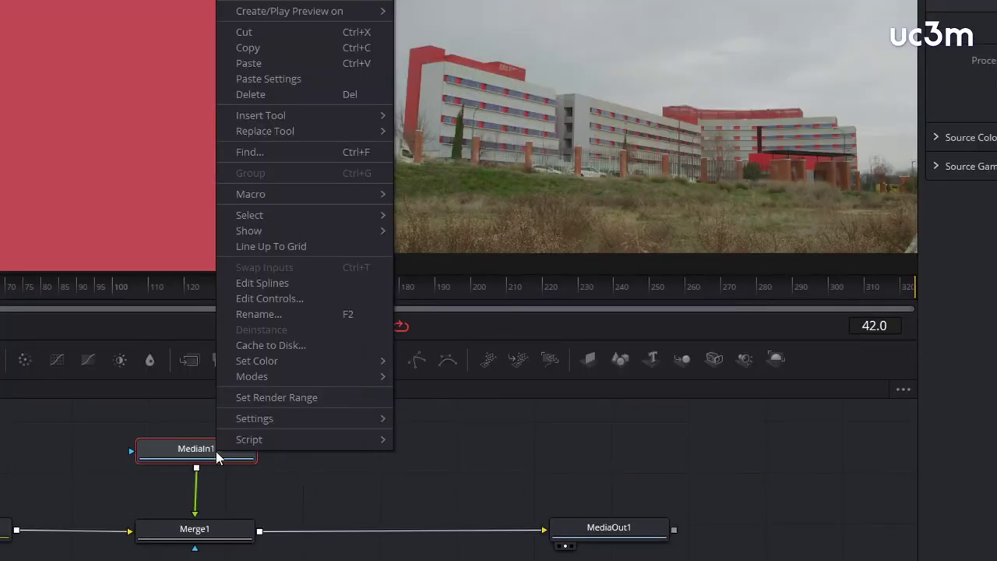
{"action": "left_click", "coordinate": [303, 315]}
{"action": "type", "text": "residencia"}
{"action": "key", "text": "Return"}
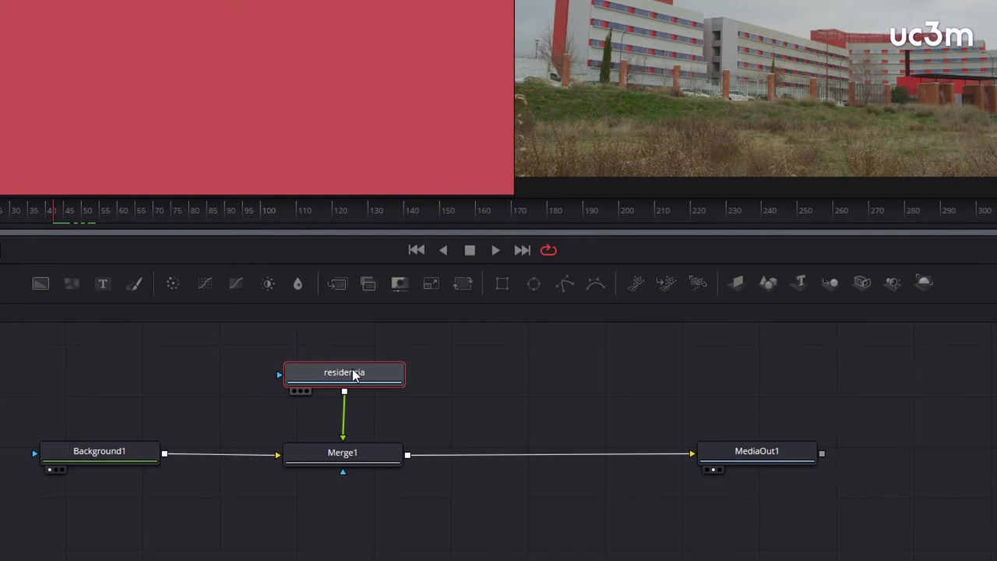
{"action": "left_click", "coordinate": [464, 283]}
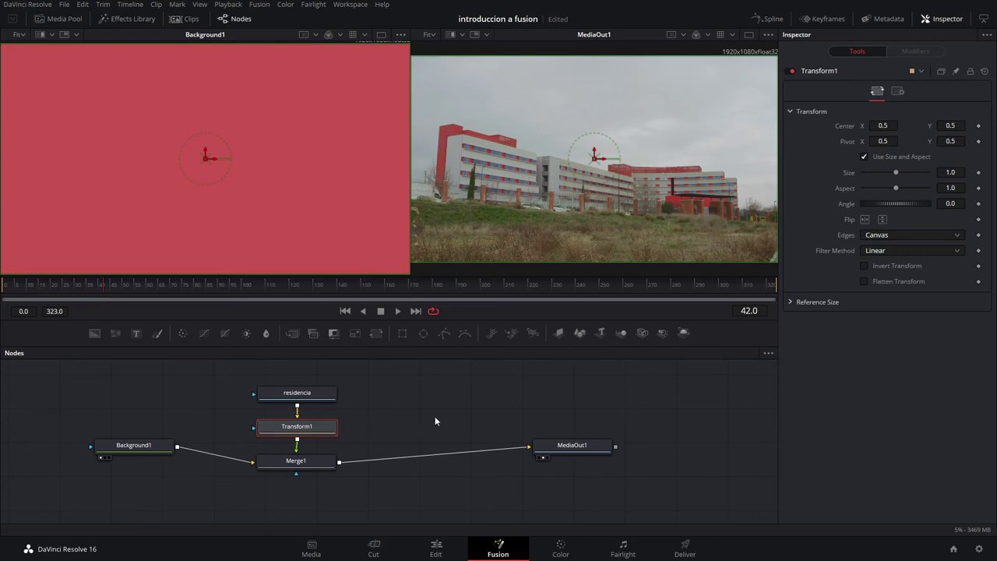
Set Transform1's Size to 0.81 so a red border shows around the building clip
{"action": "left_click_drag", "start_coordinate": [896, 173], "coordinate": [890, 172]}
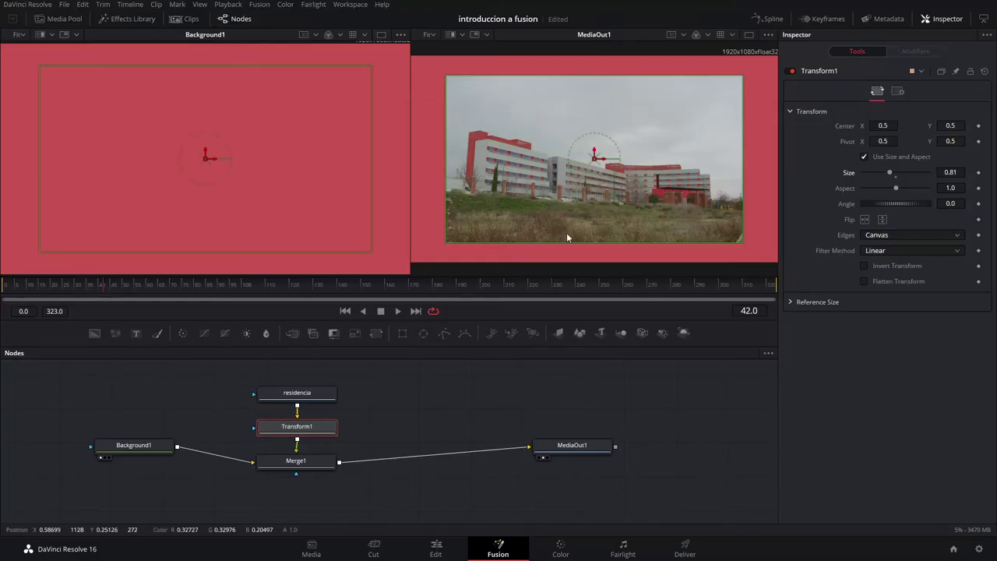
{"action": "left_click", "coordinate": [143, 448]}
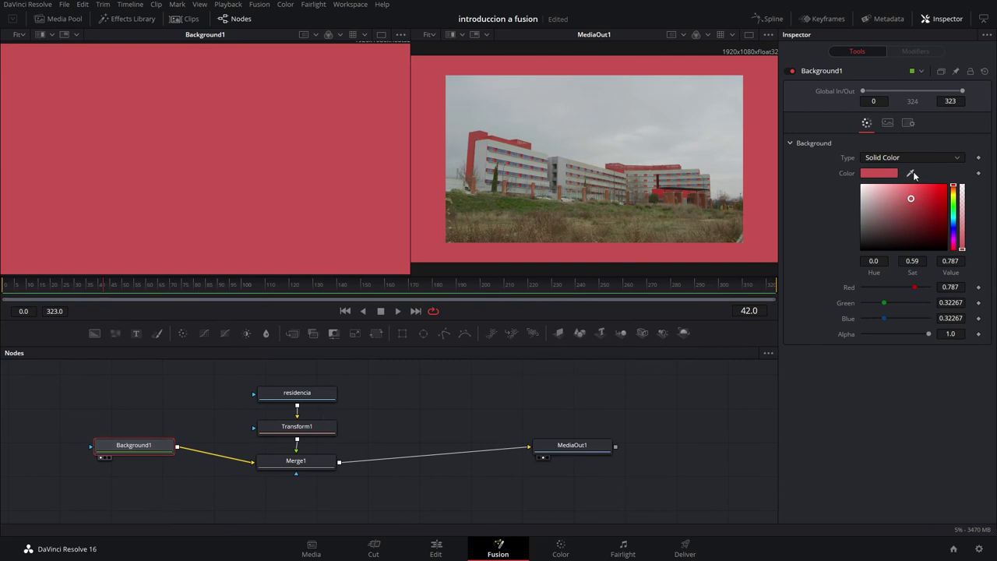
Sample a darker red (R 0.594, G 0.276, B 0.232) from the building for Background1, showing one viewer
{"action": "left_click_drag", "start_coordinate": [911, 173], "coordinate": [472, 162]}
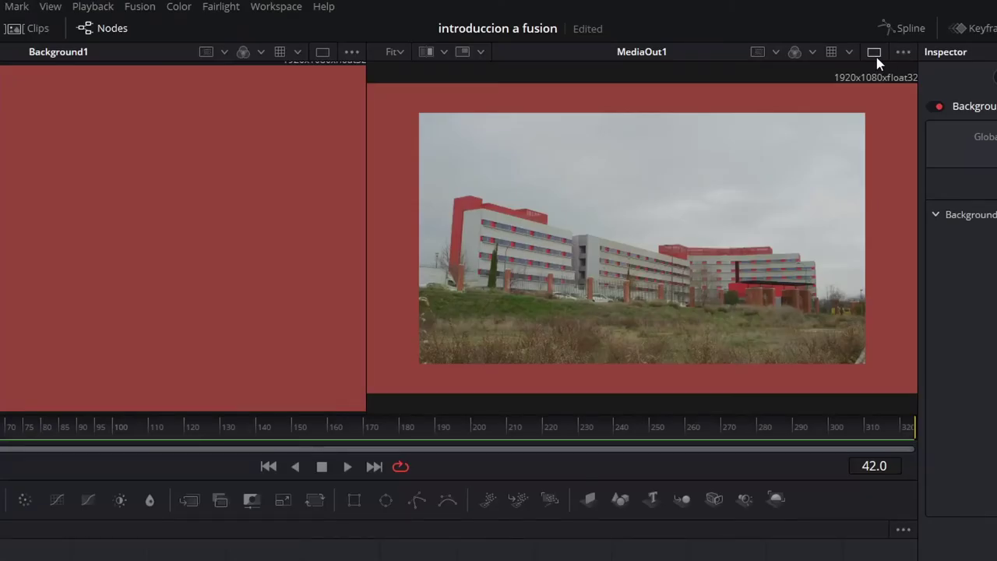
{"action": "left_click", "coordinate": [875, 52]}
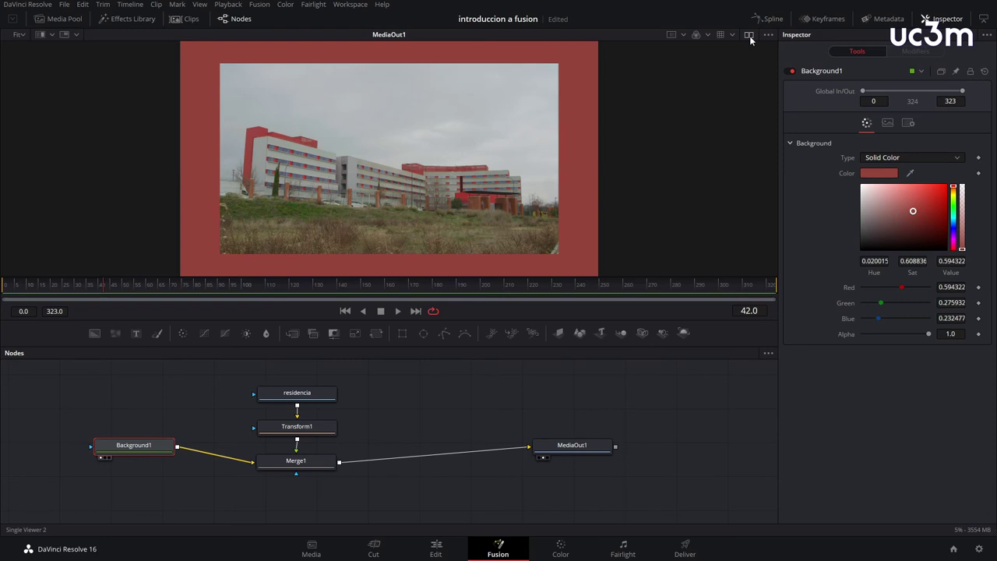
Move the scaled clip up and left to Center 0.440, 0.544 in the viewer
{"action": "left_click", "coordinate": [388, 251]}
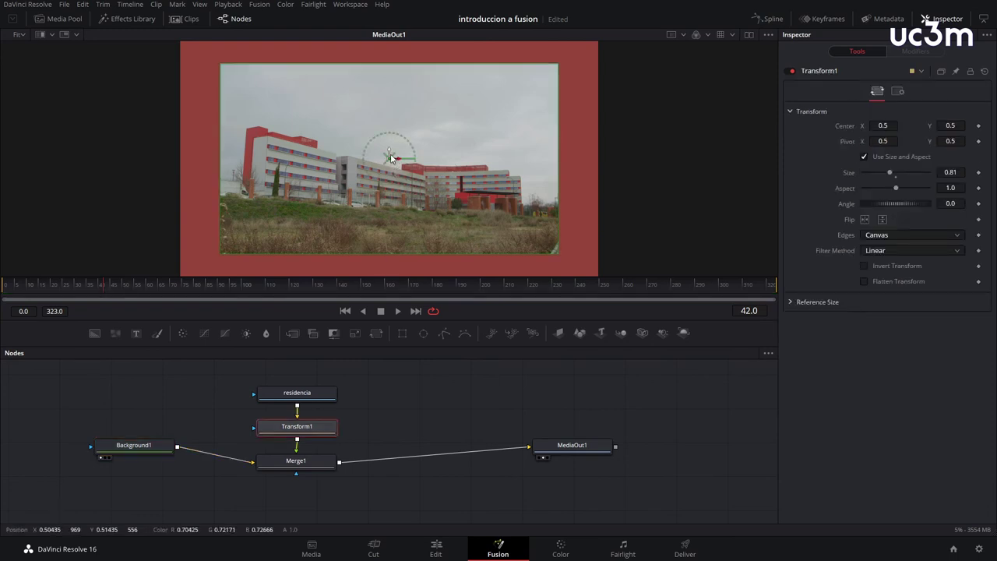
{"action": "left_click_drag", "start_coordinate": [391, 158], "coordinate": [364, 148]}
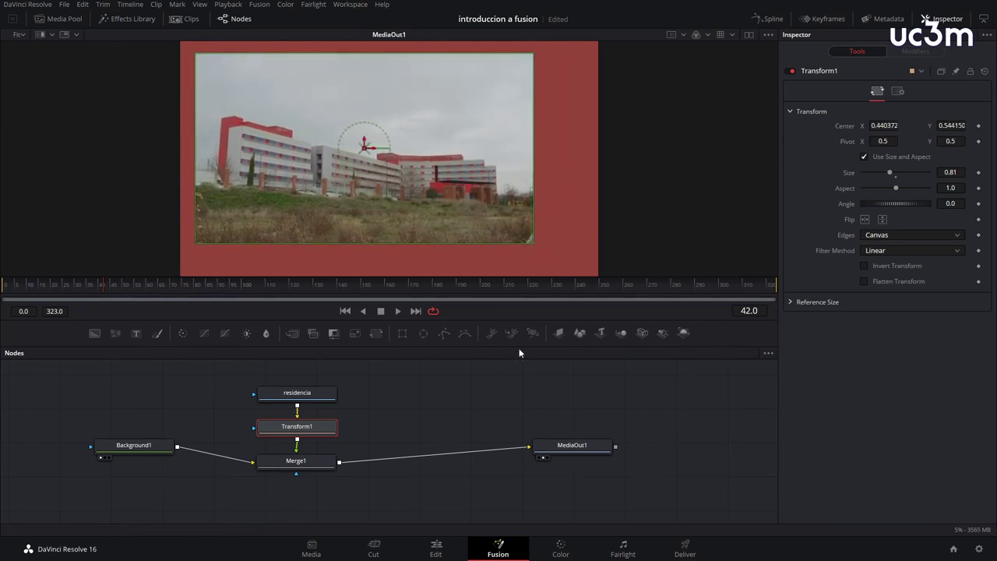
{"action": "left_click", "coordinate": [438, 402]}
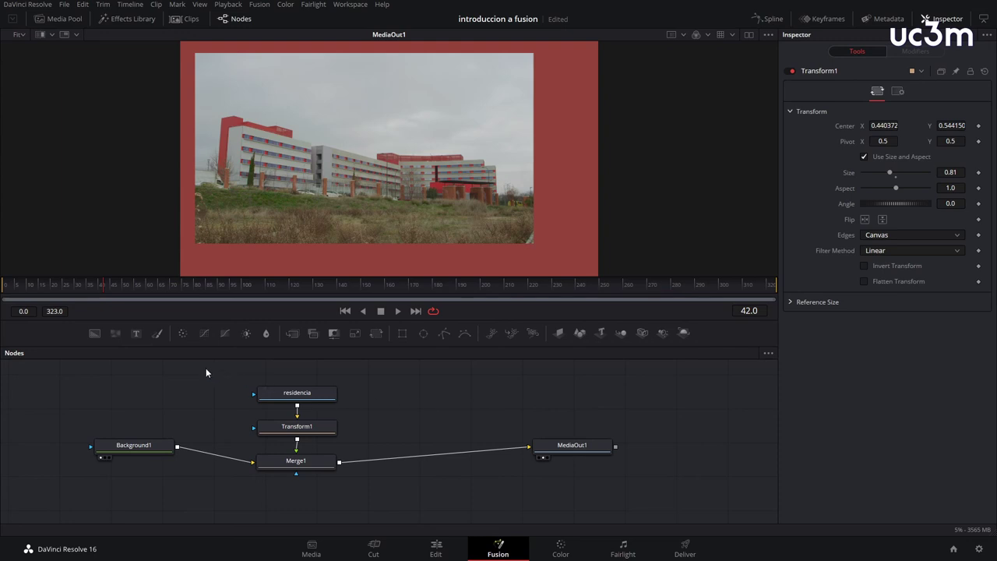
{"action": "left_click", "coordinate": [137, 335]}
Place the Text1 node and enter 'Residencia Gregorio Peces Barba' as its styled text
{"action": "mouse_move", "coordinate": [440, 400]}
{"action": "left_mouse_down"}
{"action": "mouse_move", "coordinate": [450, 408]}
{"action": "mouse_move", "coordinate": [444, 398]}
{"action": "left_mouse_up"}
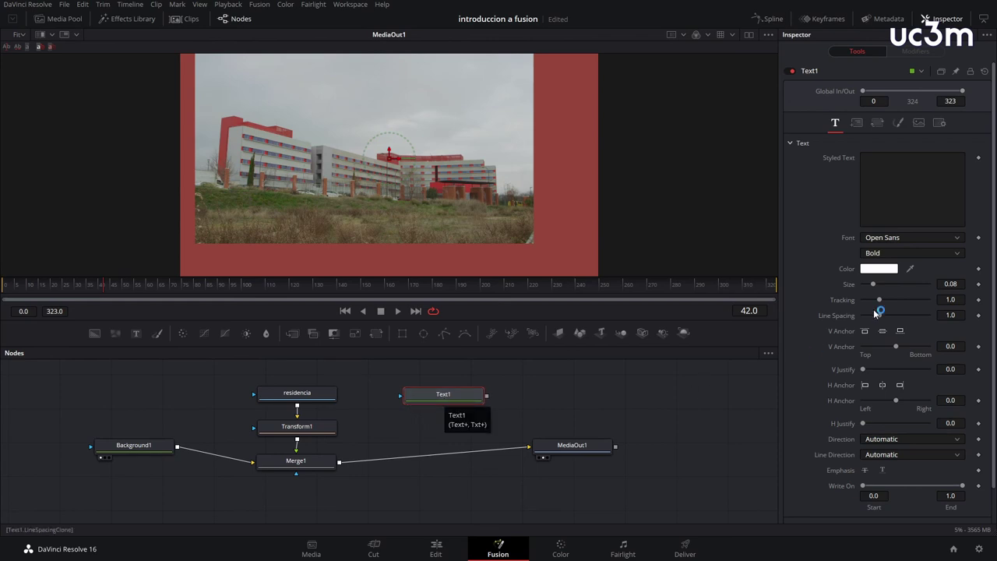
{"action": "left_click", "coordinate": [908, 183]}
{"action": "type", "text": "Residencia Gregorio Peces Barba"}
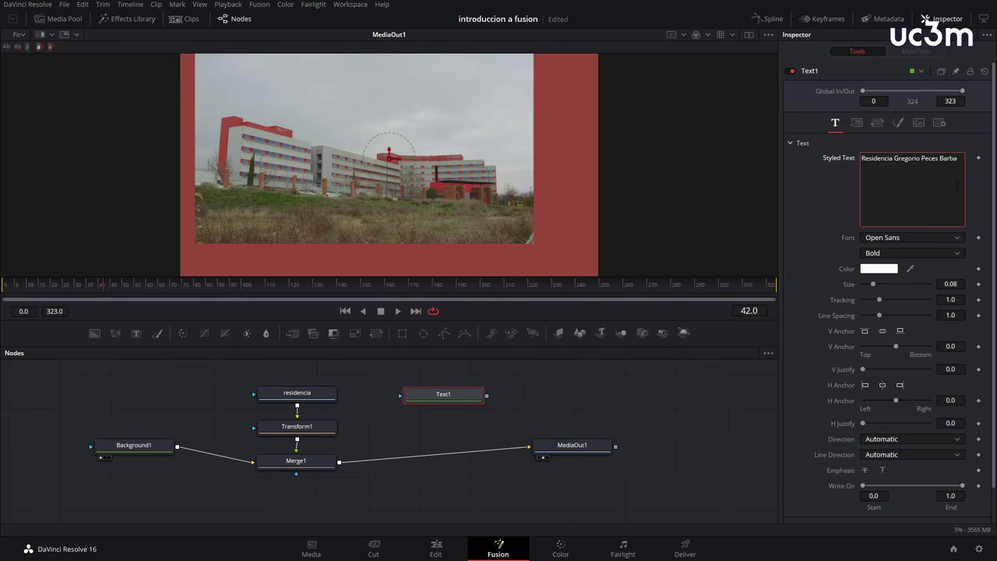
Restore dual viewers and preview Text1 in the left viewer beside MediaOut1
{"action": "left_click", "coordinate": [749, 35]}
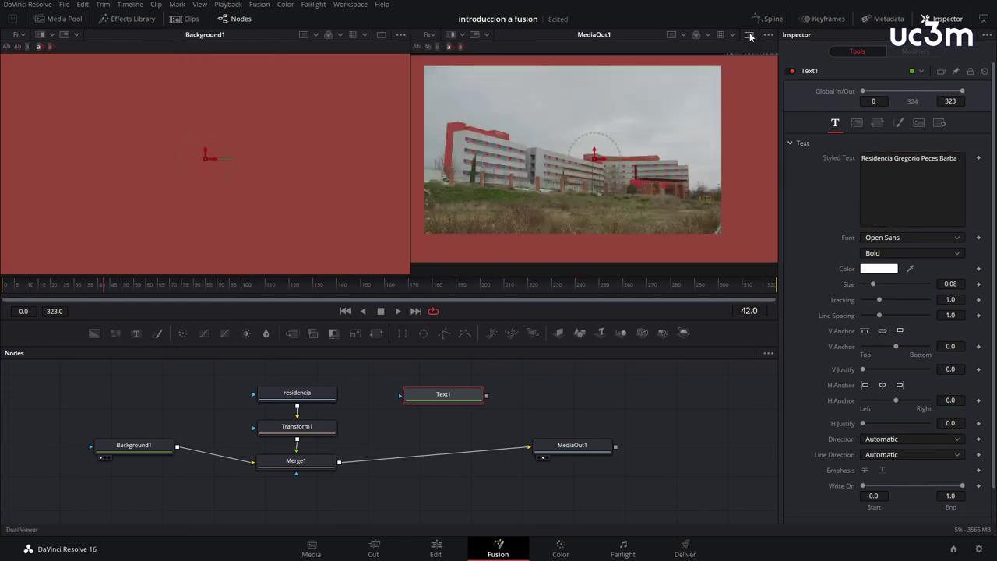
{"action": "left_click", "coordinate": [577, 450]}
{"action": "left_click", "coordinate": [430, 394]}
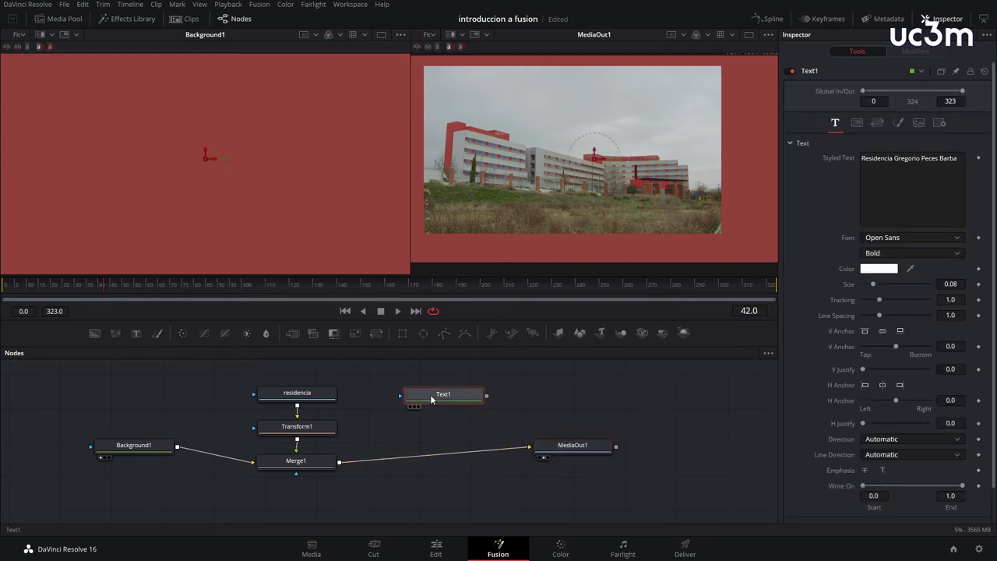
{"action": "key", "text": "1"}
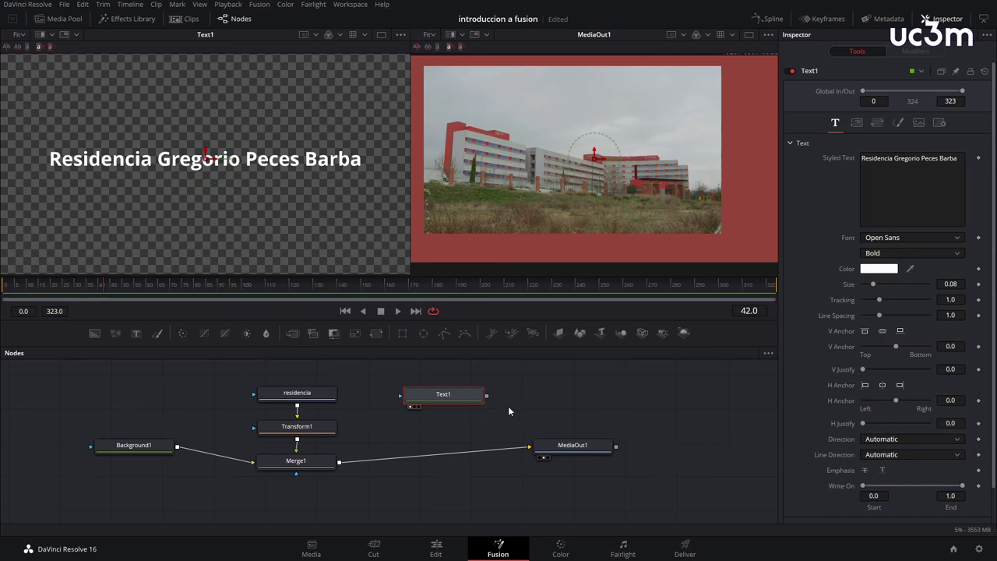
Merge Text1 over Merge1's output as Merge2 and drag the title down to the frame bottom
{"action": "left_click_drag", "start_coordinate": [487, 398], "coordinate": [338, 466]}
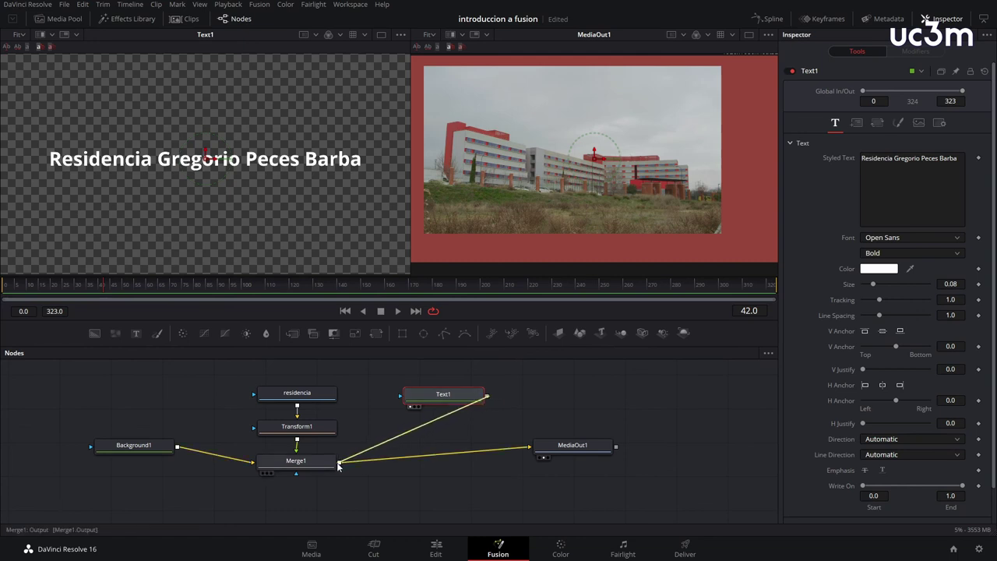
{"action": "left_click_drag", "start_coordinate": [338, 466], "coordinate": [339, 466]}
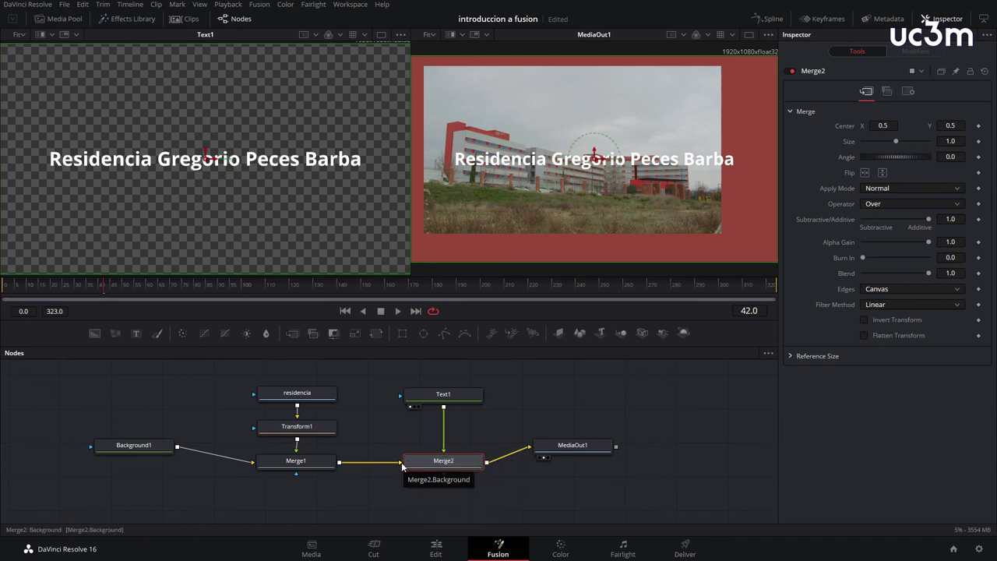
{"action": "left_click", "coordinate": [441, 396]}
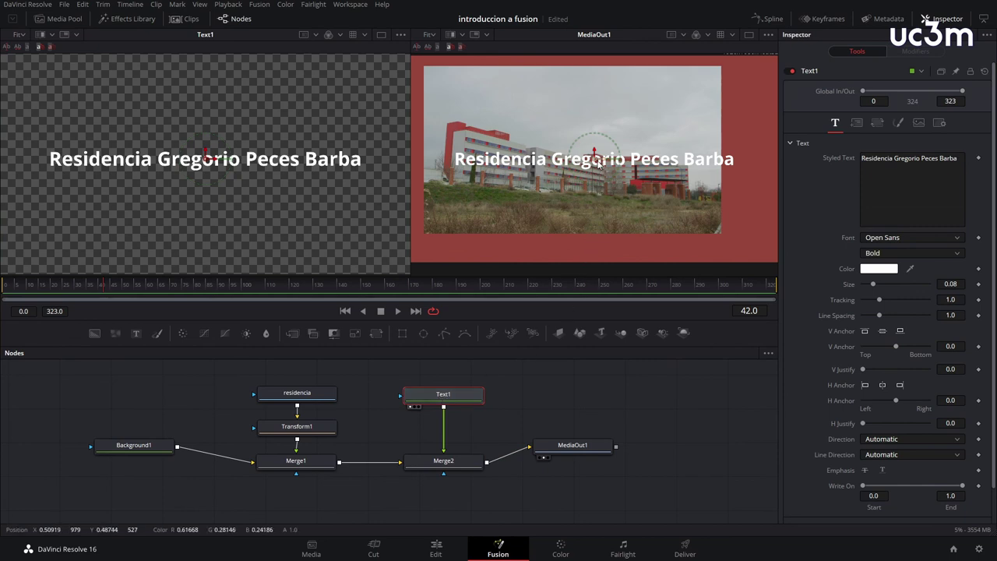
{"action": "mouse_move", "coordinate": [598, 162]}
{"action": "left_mouse_down"}
{"action": "mouse_move", "coordinate": [584, 244]}
{"action": "mouse_move", "coordinate": [567, 250]}
{"action": "left_mouse_up"}
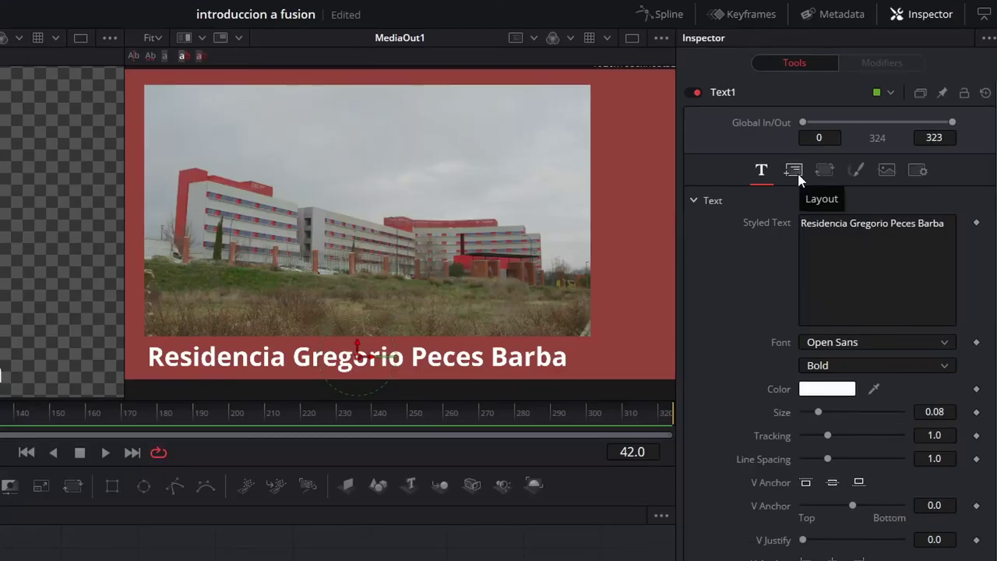
Set the title's Center to 0.415, 0.075 and align Background1 and MediaOut1 with the merges
{"action": "left_click", "coordinate": [795, 172]}
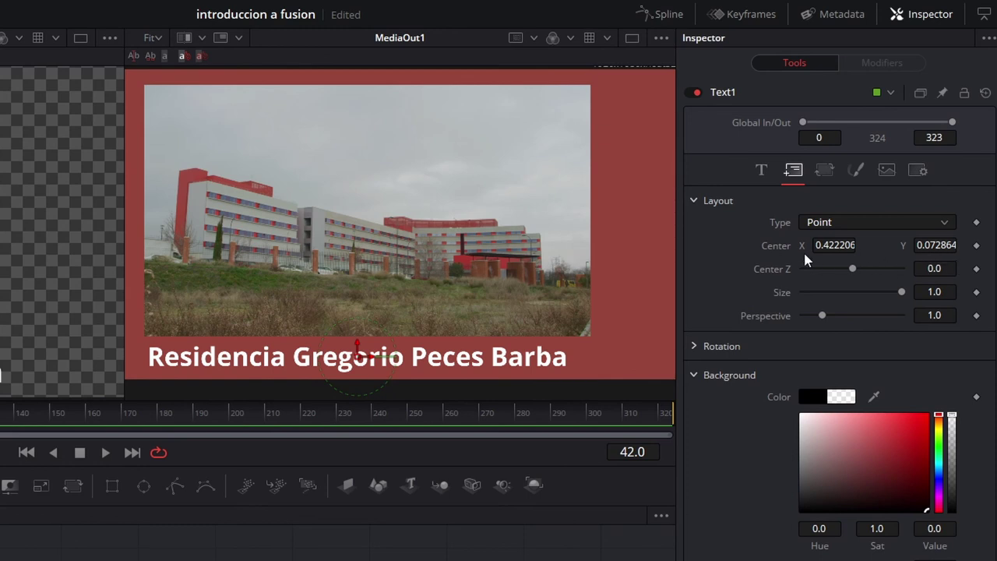
{"action": "mouse_move", "coordinate": [935, 245]}
{"action": "left_mouse_down"}
{"action": "mouse_move", "coordinate": [947, 244]}
{"action": "mouse_move", "coordinate": [923, 245]}
{"action": "left_mouse_up"}
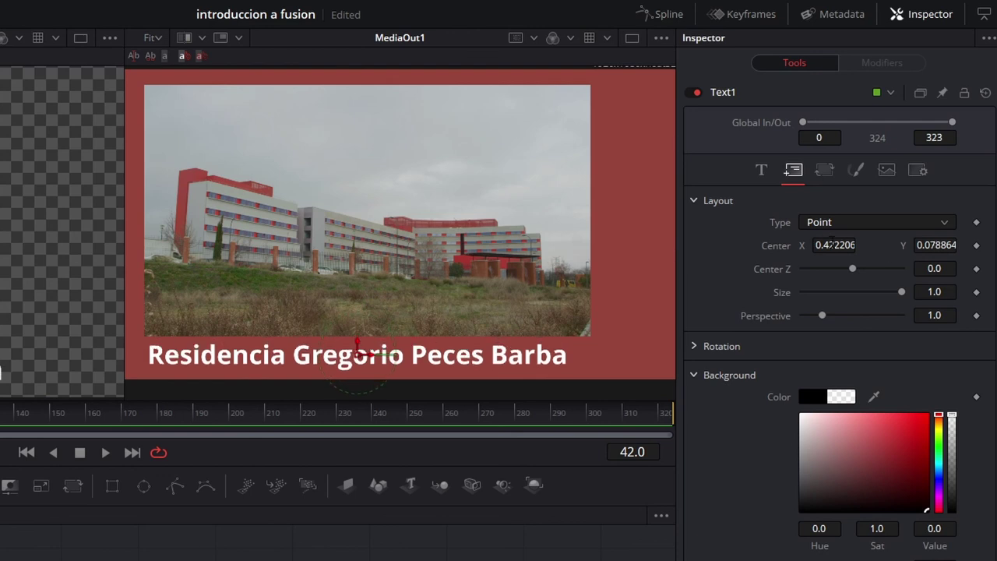
{"action": "left_click_drag", "start_coordinate": [836, 245], "coordinate": [830, 244]}
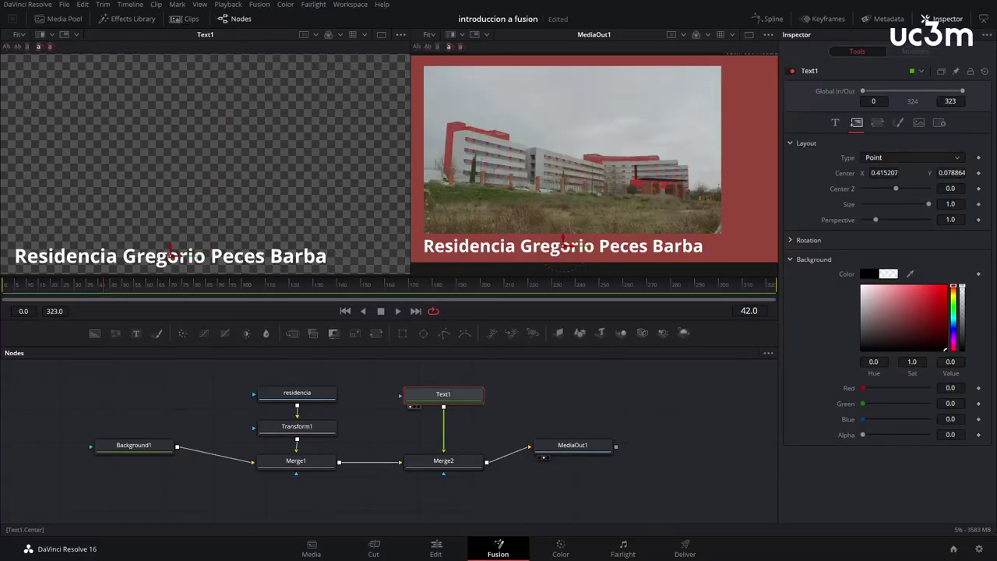
{"action": "left_click_drag", "start_coordinate": [950, 172], "coordinate": [946, 172]}
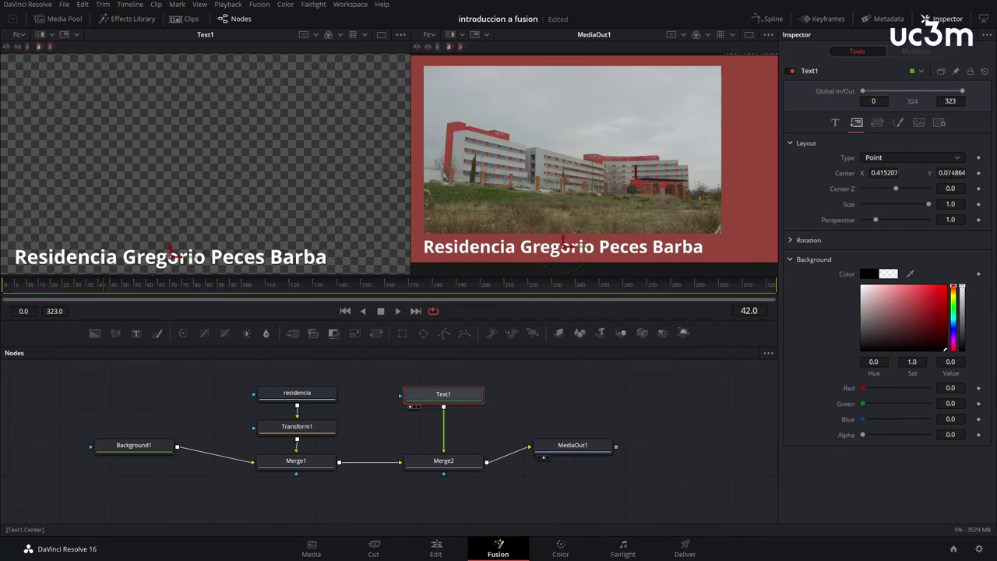
{"action": "left_click_drag", "start_coordinate": [141, 449], "coordinate": [142, 465]}
{"action": "left_click_drag", "start_coordinate": [574, 448], "coordinate": [575, 464]}
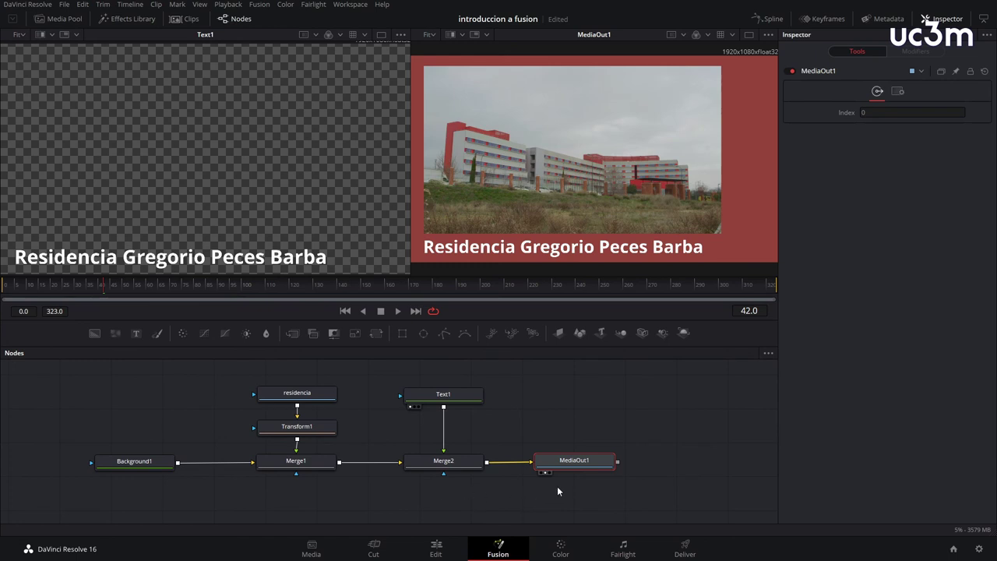
Switch to the Edit page and scrub Timeline 1 to review the framed, titled building clip
{"action": "left_click", "coordinate": [436, 554]}
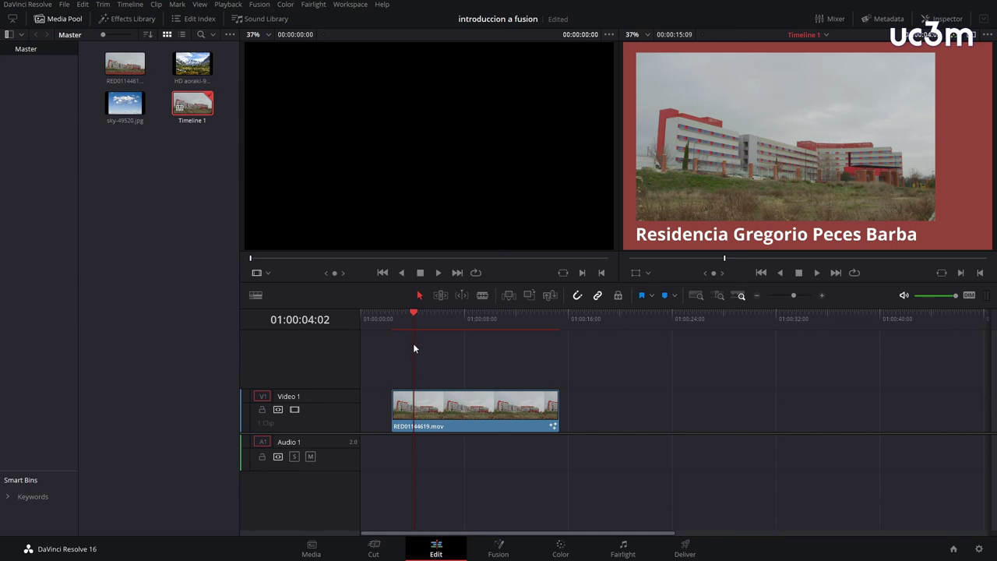
{"action": "left_click_drag", "start_coordinate": [414, 311], "coordinate": [446, 317]}
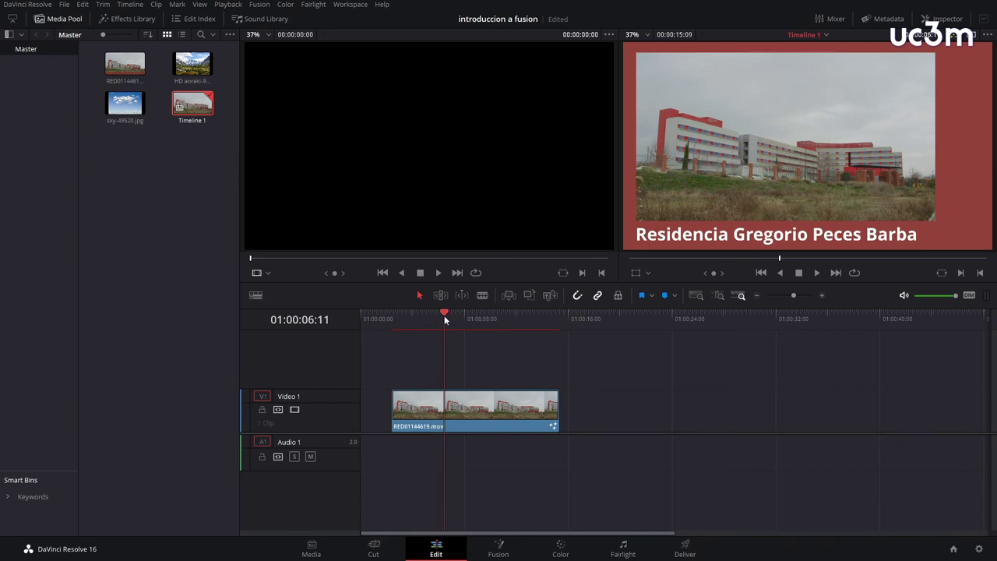